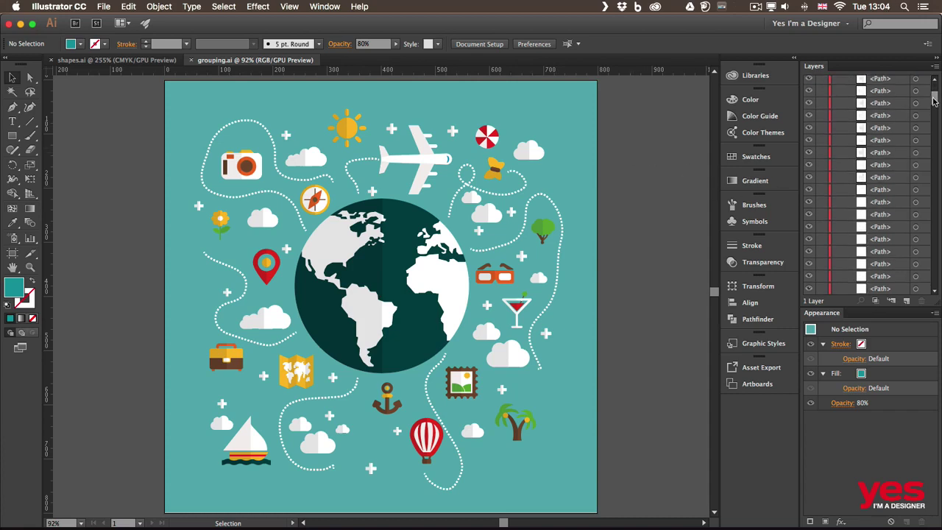
# Examine the layer list and the camera icon's separate paths by selecting its body halves, lens and yellow top piece in turn
pyautogui.moveTo(934, 94); pyautogui.dragTo(938, 286)
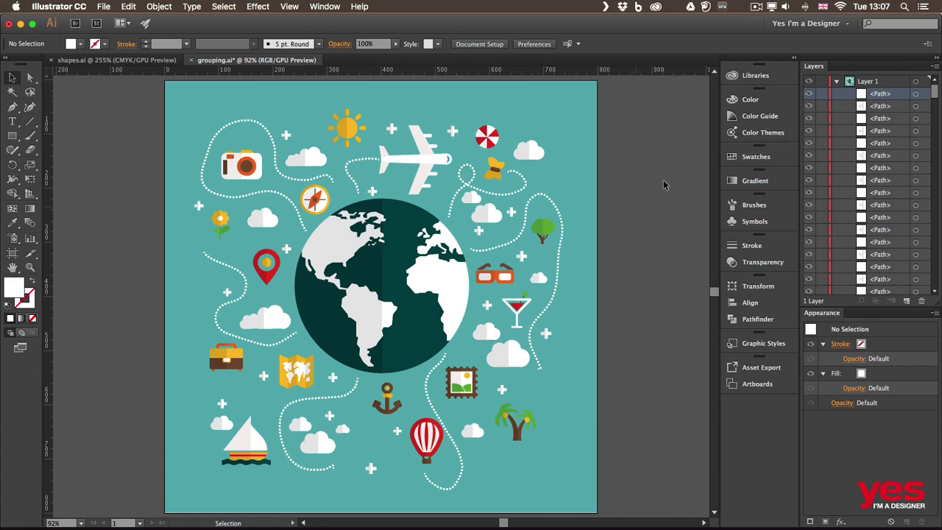
pyautogui.press('super+equal')
pyautogui.press('super+equal')
pyautogui.press('super+equal')
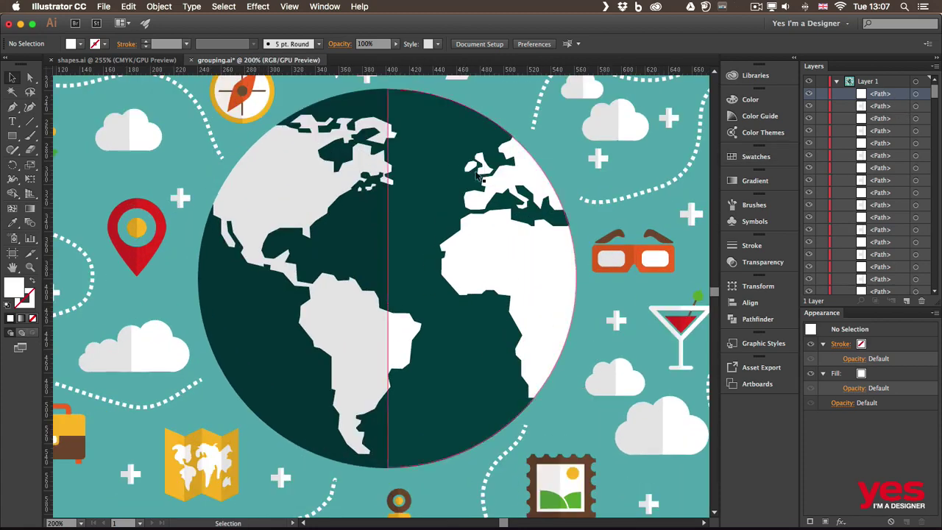
pyautogui.moveTo(256, 154); pyautogui.dragTo(493, 360)
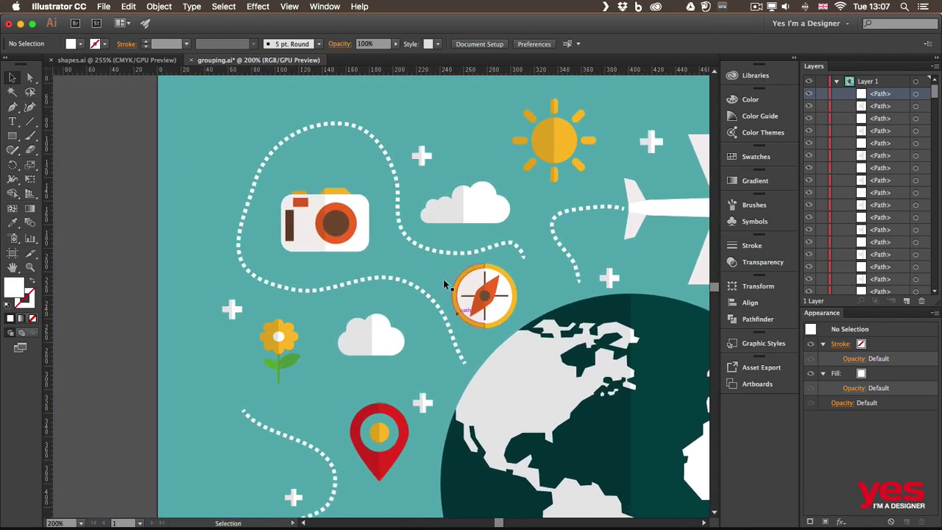
pyautogui.click(303, 228)
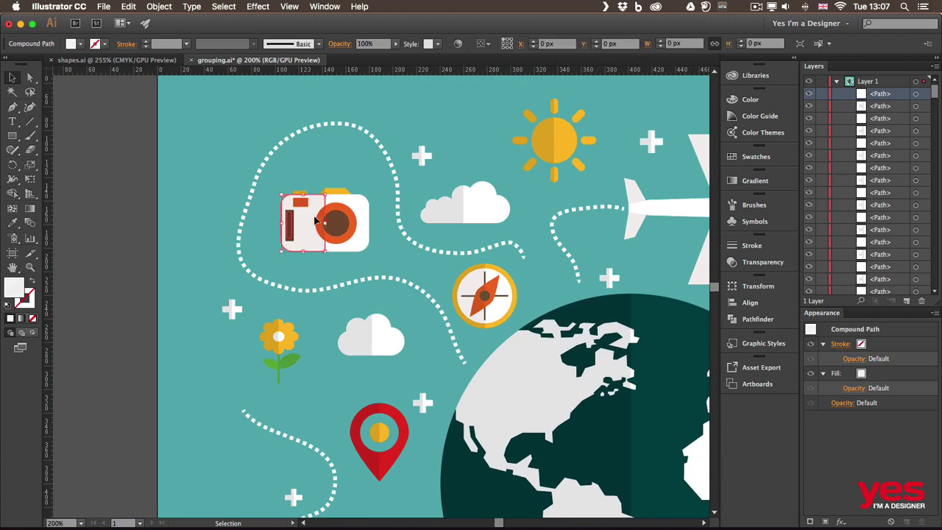
pyautogui.click(350, 212)
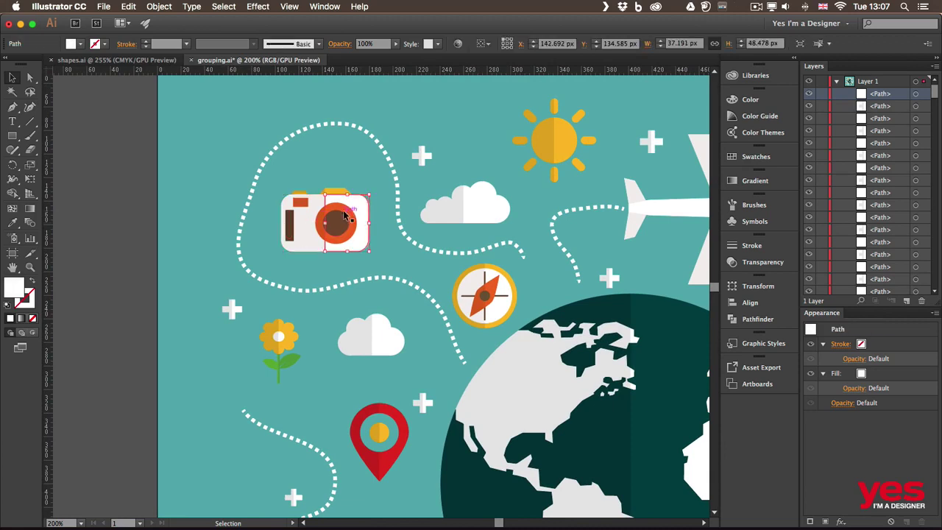
pyautogui.click(337, 222)
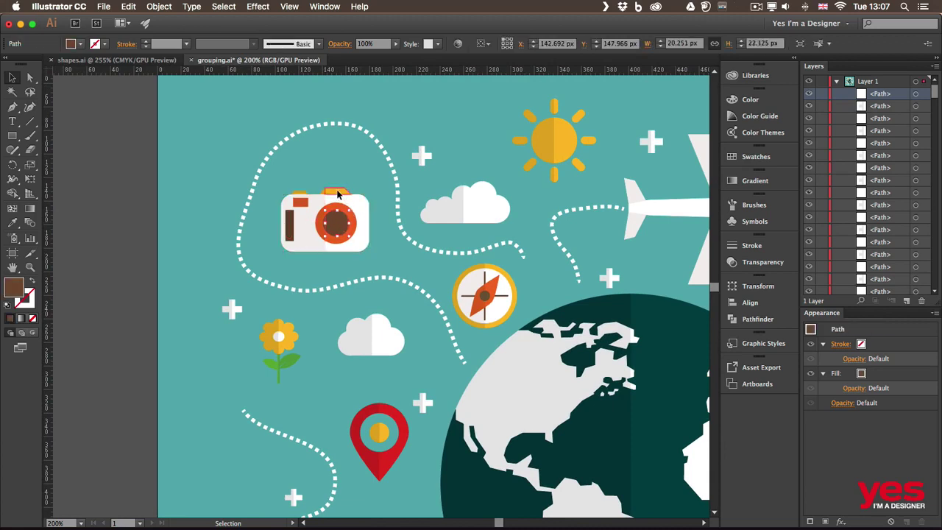
pyautogui.click(337, 193)
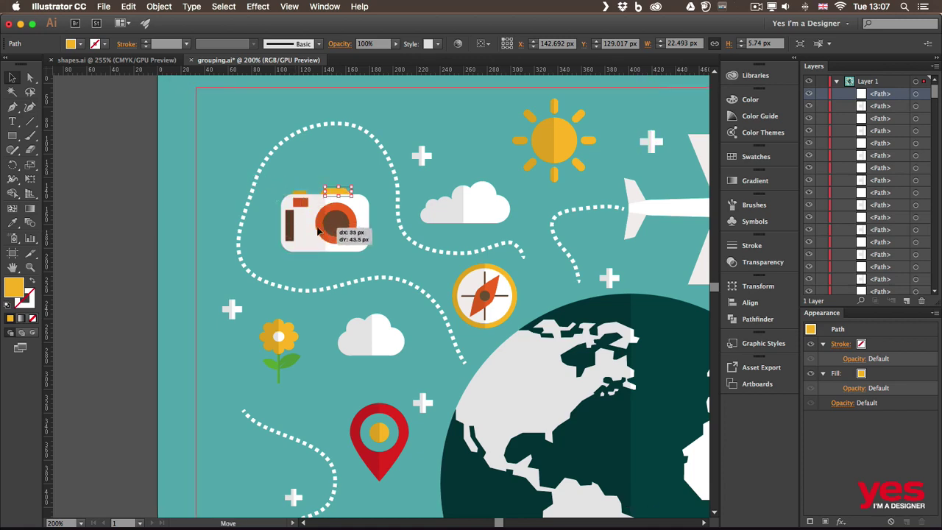
# Lock the teal background shape and collapse the Appearance settings to make more room for the layer list
pyautogui.click(352, 256)
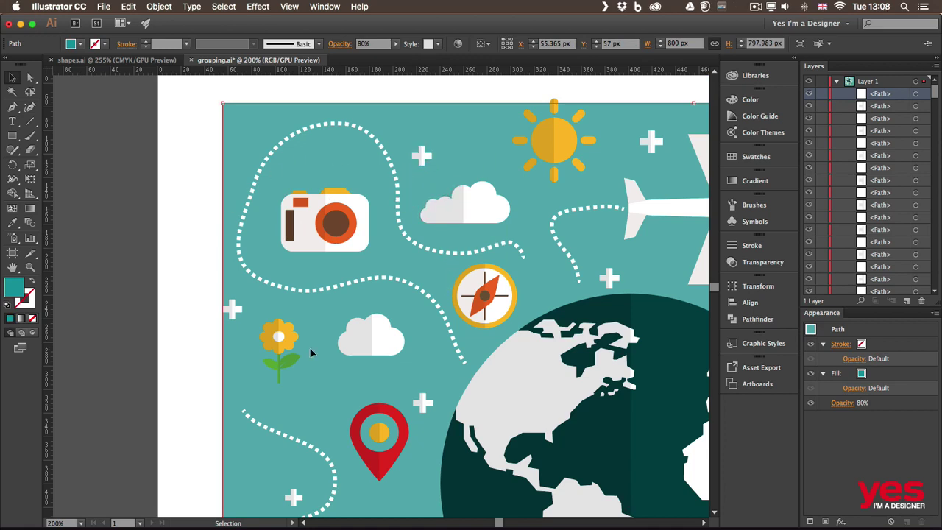
pyautogui.press('super+z')
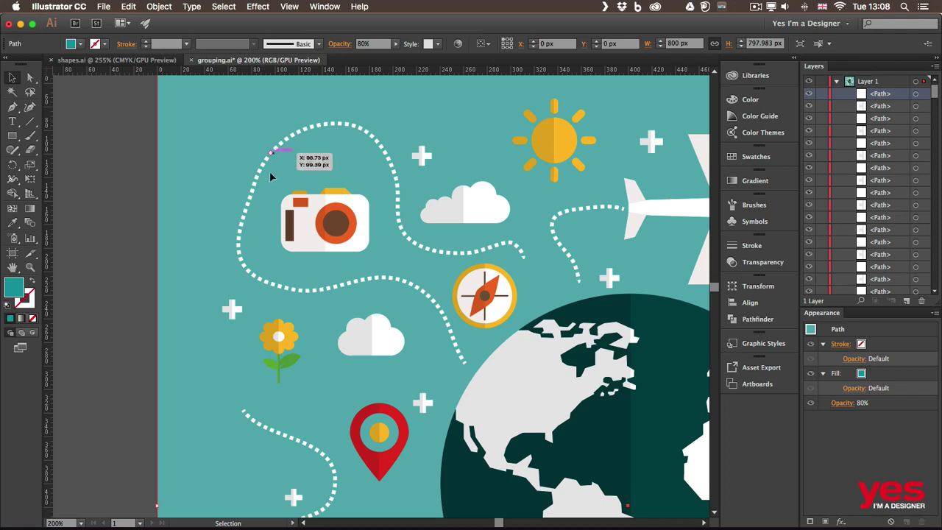
pyautogui.click(159, 7)
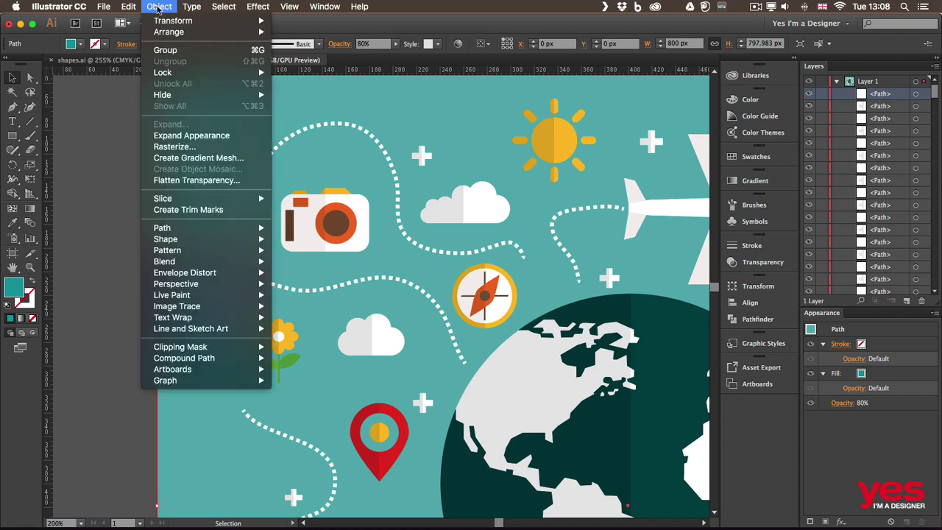
pyautogui.moveTo(198, 74)
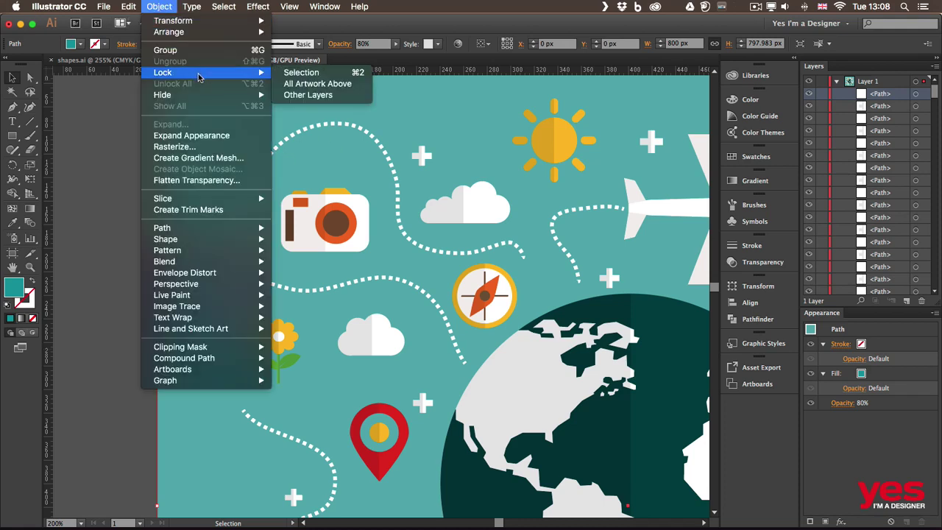
pyautogui.click(318, 74)
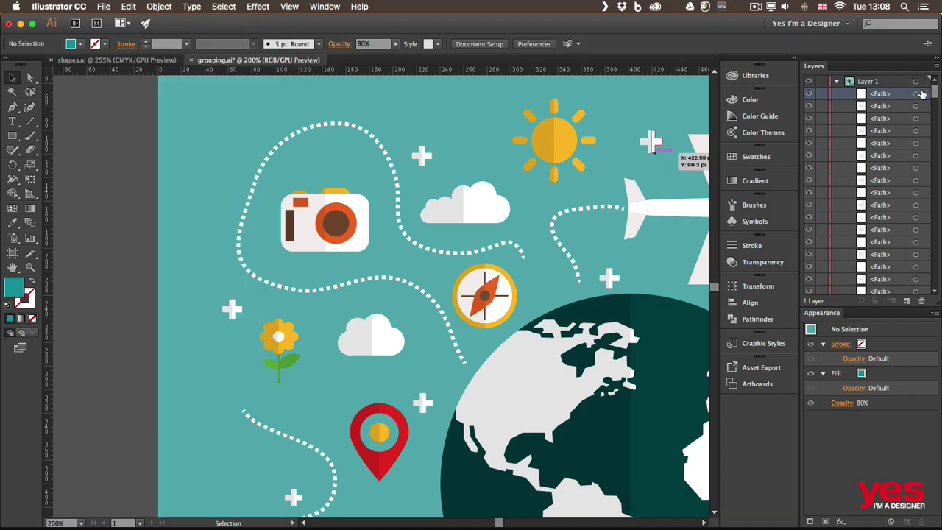
pyautogui.scroll(-10, 920, 221)
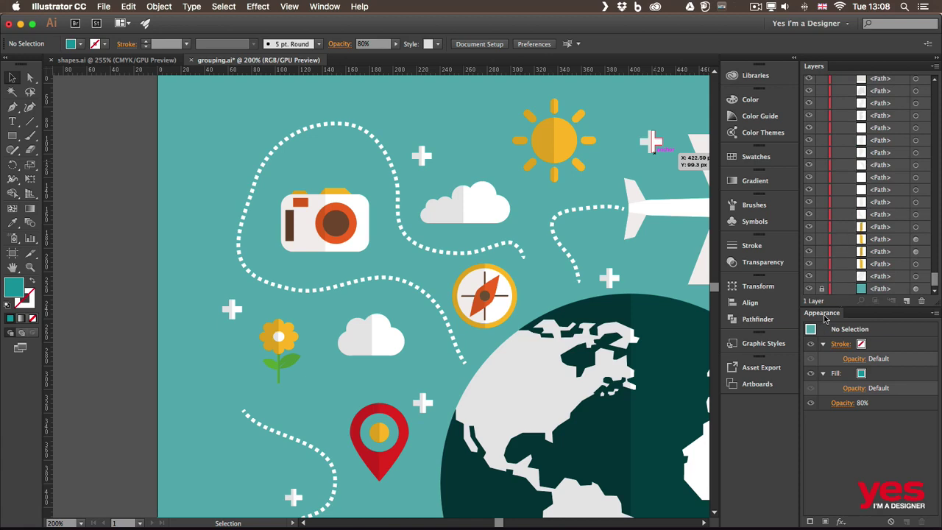
pyautogui.doubleClick(826, 315)
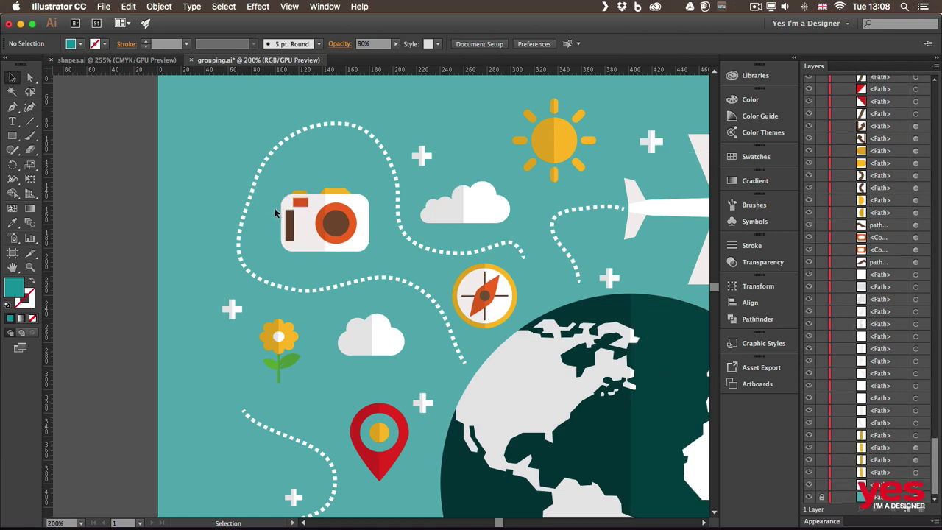
# Group all parts of the camera and locate the group in the layer list
pyautogui.moveTo(272, 188); pyautogui.dragTo(381, 278)
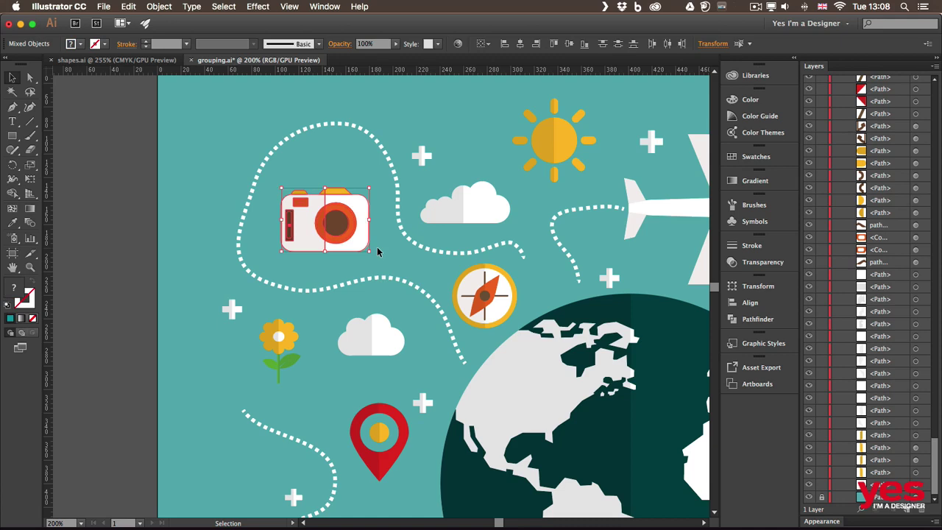
pyautogui.press('super+g')
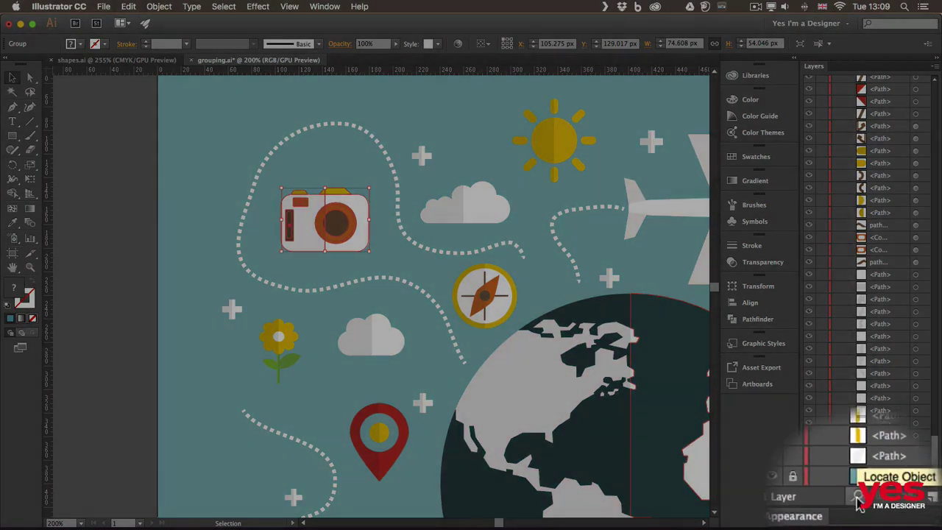
pyautogui.click(858, 499)
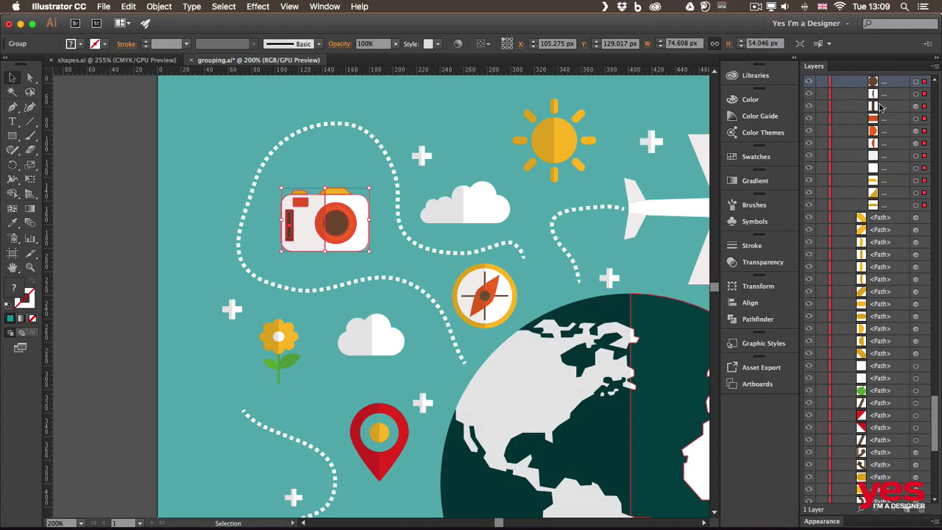
pyautogui.moveTo(929, 403); pyautogui.dragTo(926, 381)
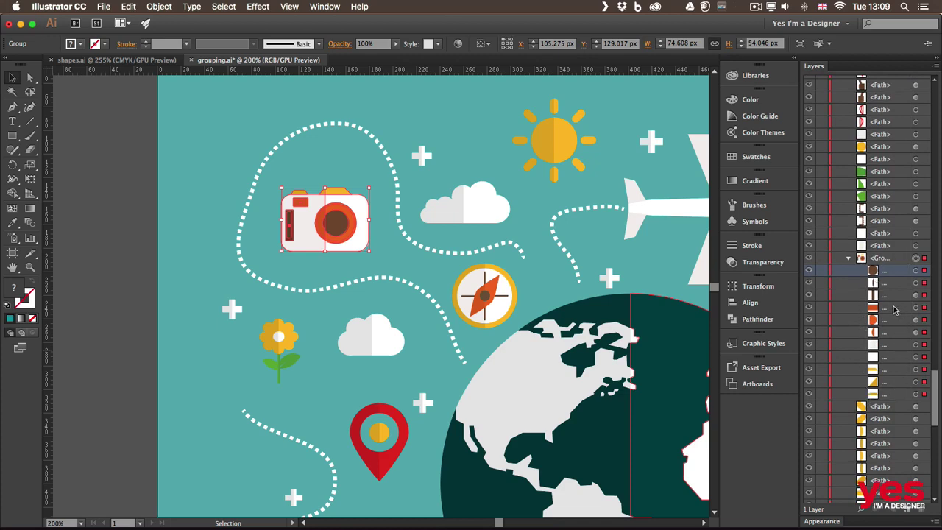
# Collapse the camera group in the layer list, rename it camera and clear the selection
pyautogui.click(850, 259)
pyautogui.doubleClick(880, 260)
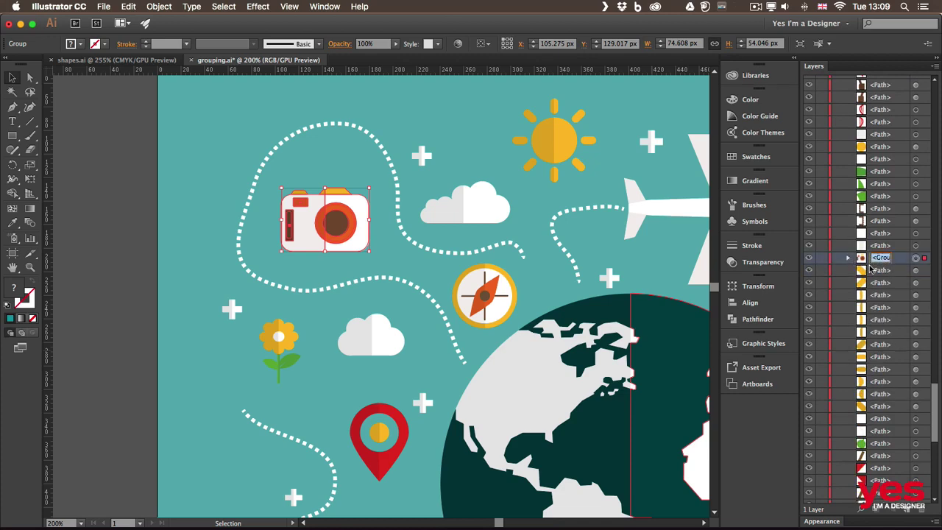
pyautogui.write('C')
pyautogui.press('Return')
pyautogui.press('shift+super+a')
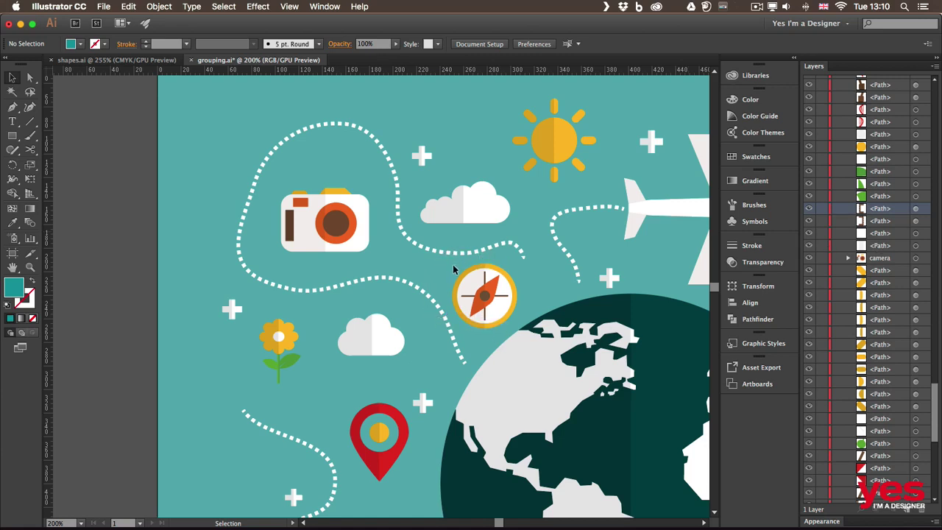
# Select all parts of the compass and group them
pyautogui.moveTo(455, 272); pyautogui.dragTo(516, 332)
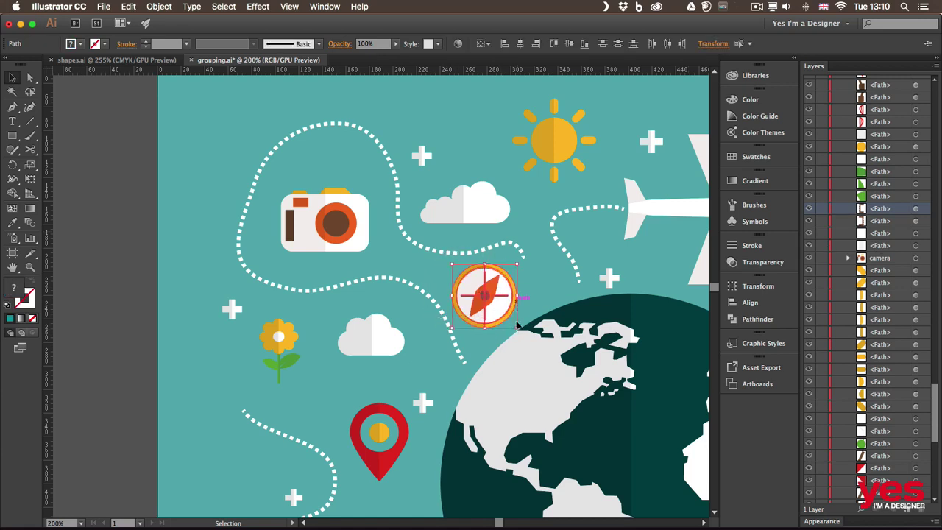
pyautogui.press('a')
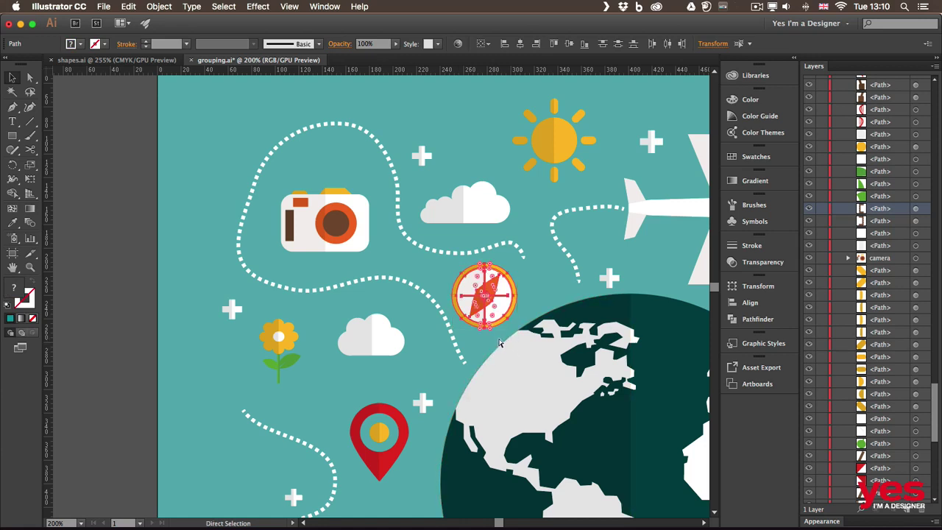
pyautogui.press('v')
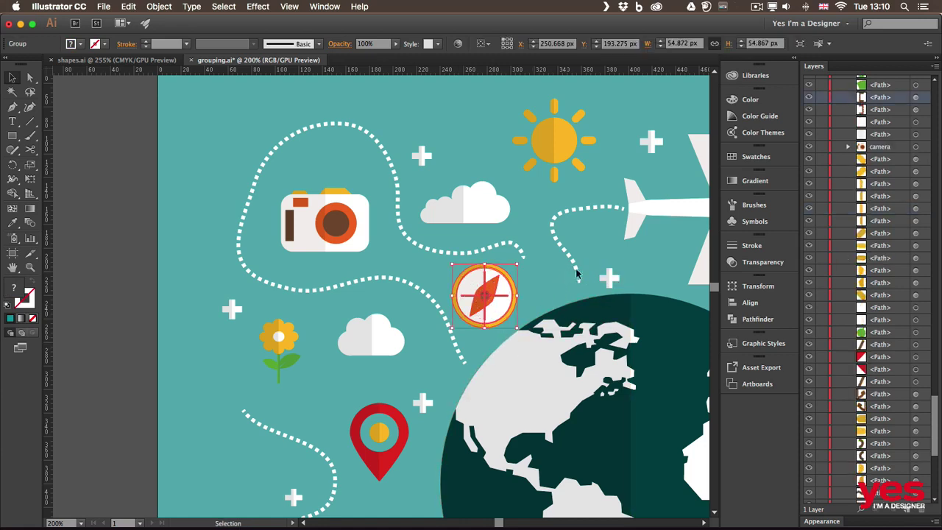
# Locate the compass group in the layer list, name it after the object it contains and collapse it
pyautogui.moveTo(935, 434); pyautogui.dragTo(929, 321)
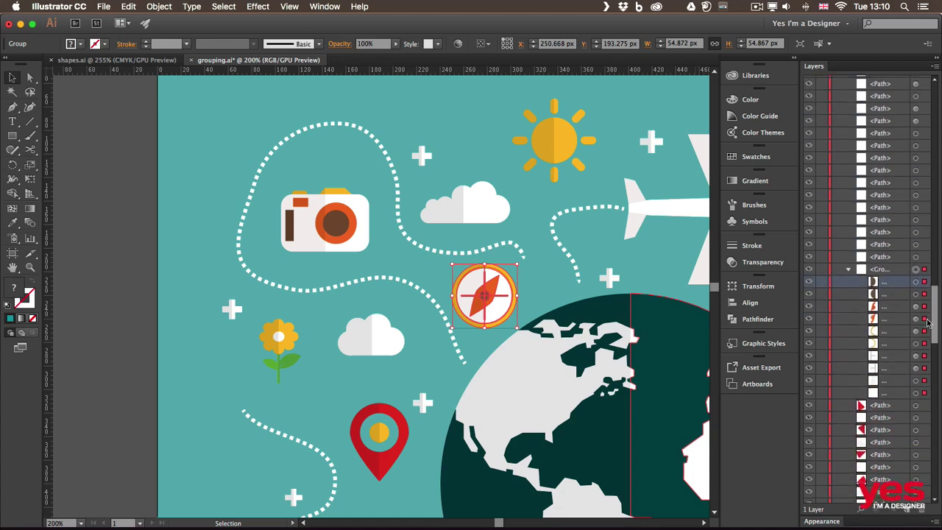
pyautogui.click(878, 267)
pyautogui.doubleClick(877, 267)
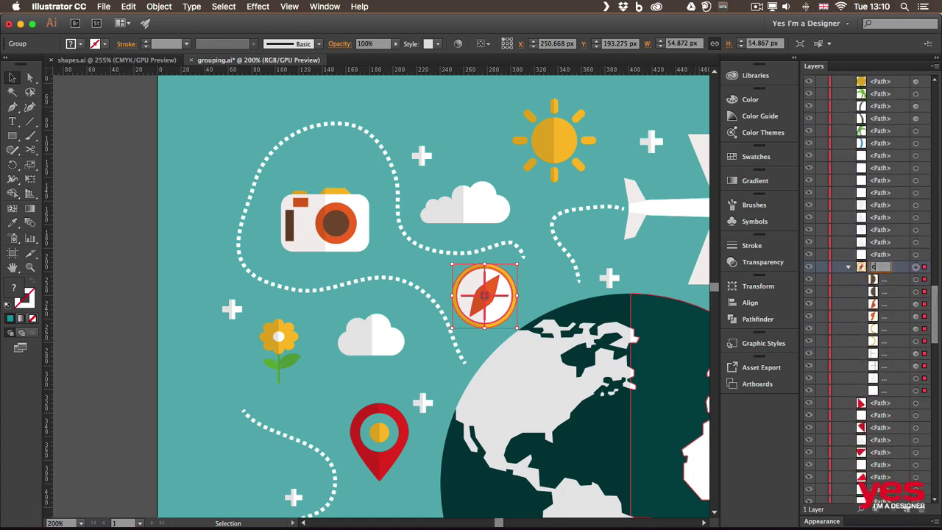
pyautogui.press('Return')
pyautogui.click(849, 267)
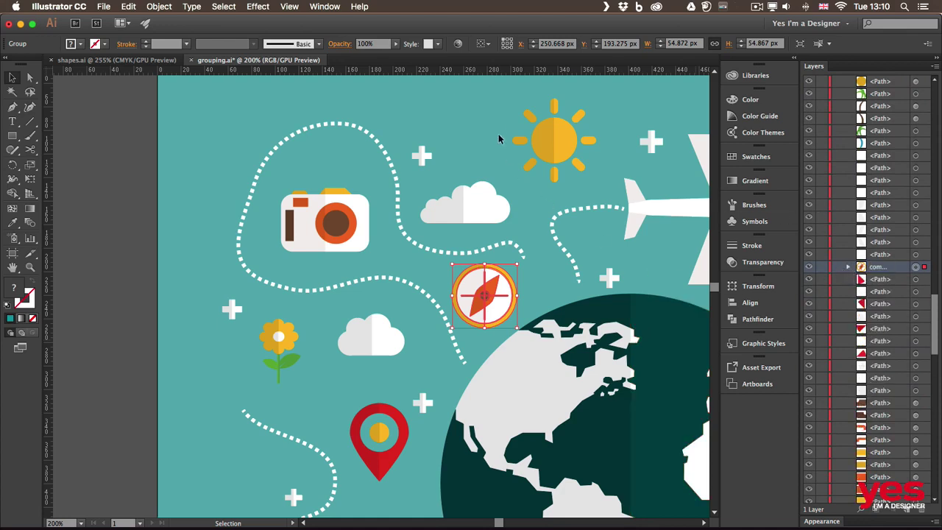
# Make separate groups of the sun, the cloud below it, the cloud beside the flower, and the flower
pyautogui.click(582, 179)
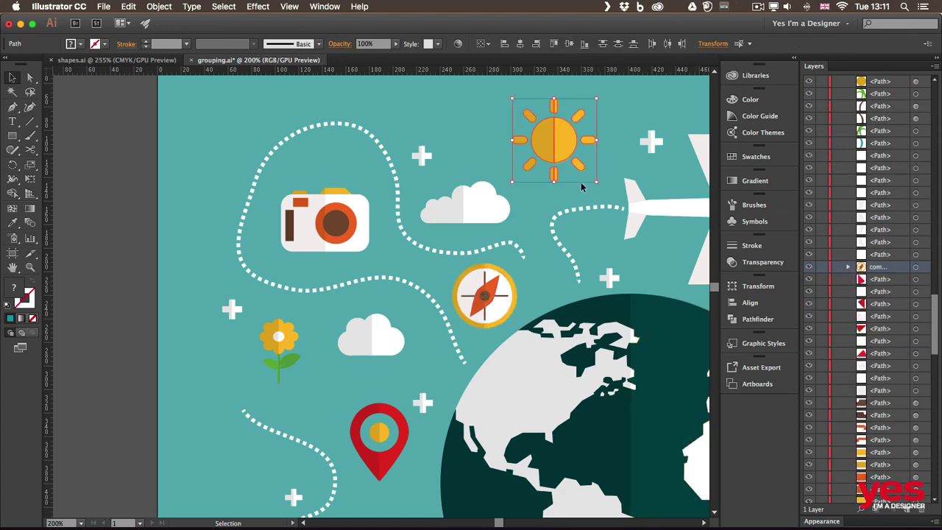
pyautogui.click(588, 181)
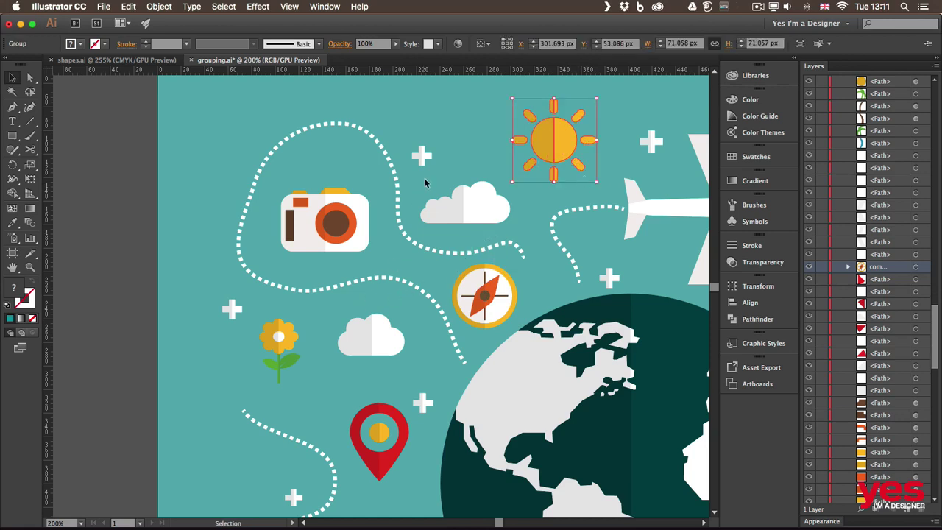
pyautogui.click(489, 215)
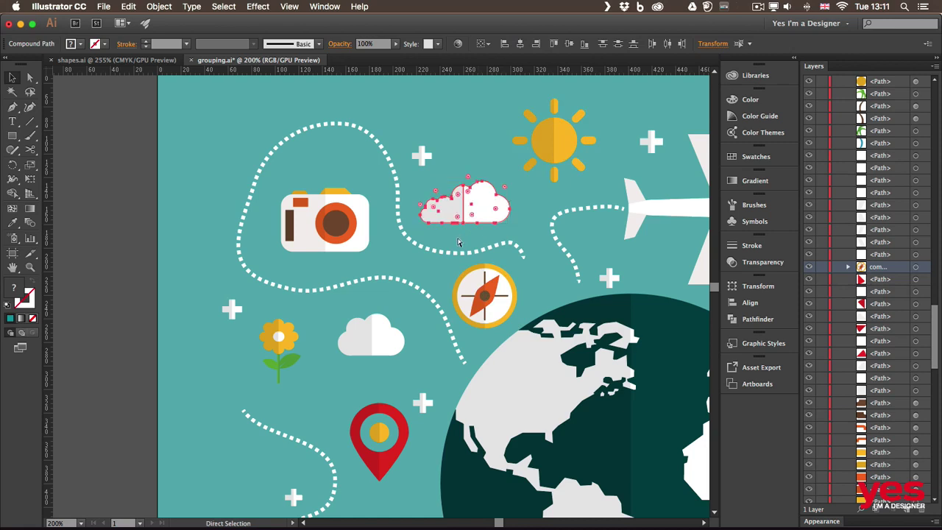
pyautogui.click(368, 334)
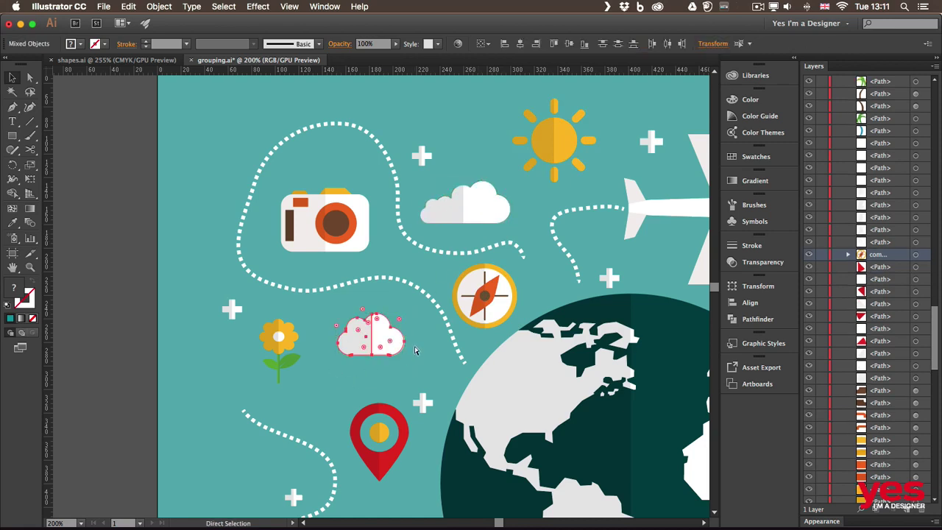
pyautogui.moveTo(298, 386); pyautogui.dragTo(304, 384)
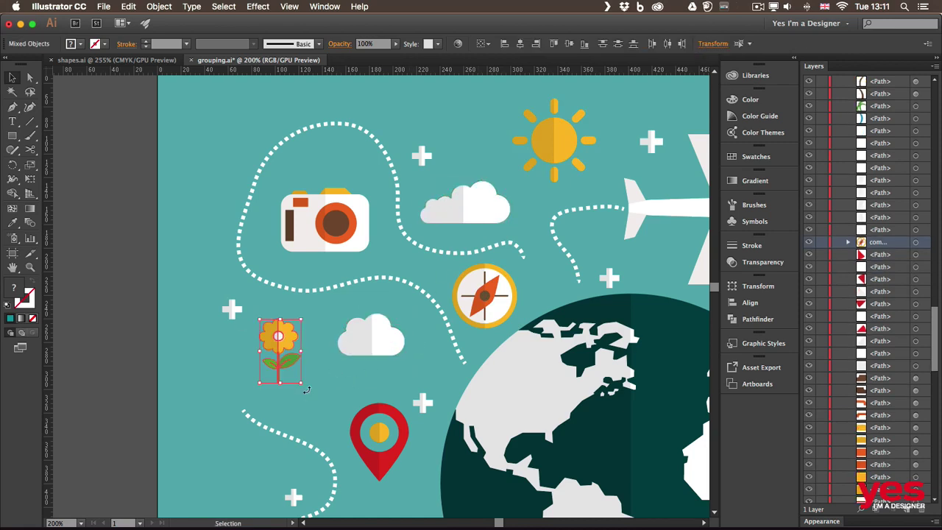
pyautogui.press('super+g')
pyautogui.press('space')
pyautogui.moveTo(515, 264); pyautogui.dragTo(361, 258)
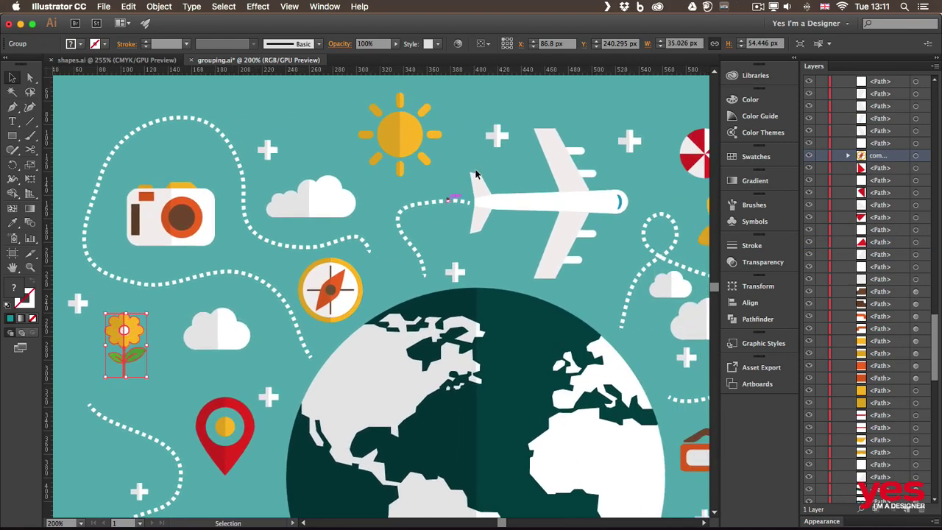
pyautogui.click(610, 270)
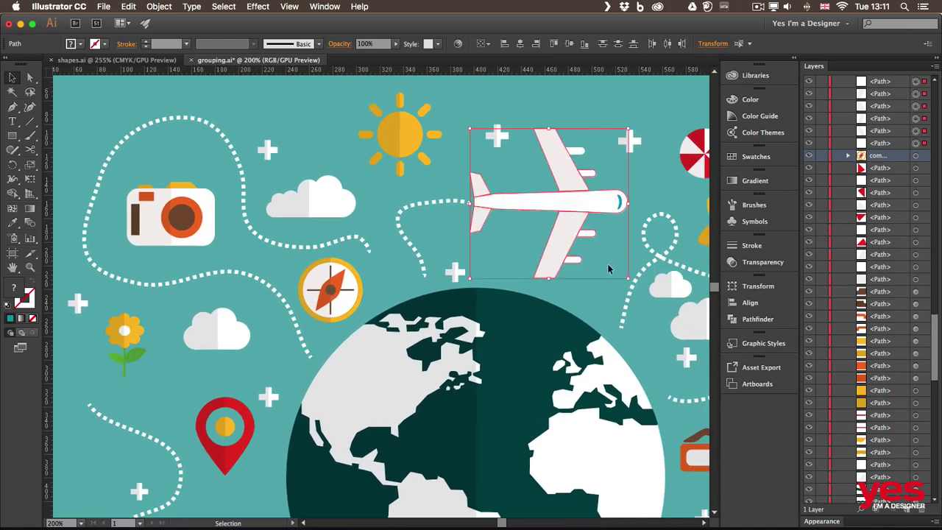
pyautogui.click(549, 106)
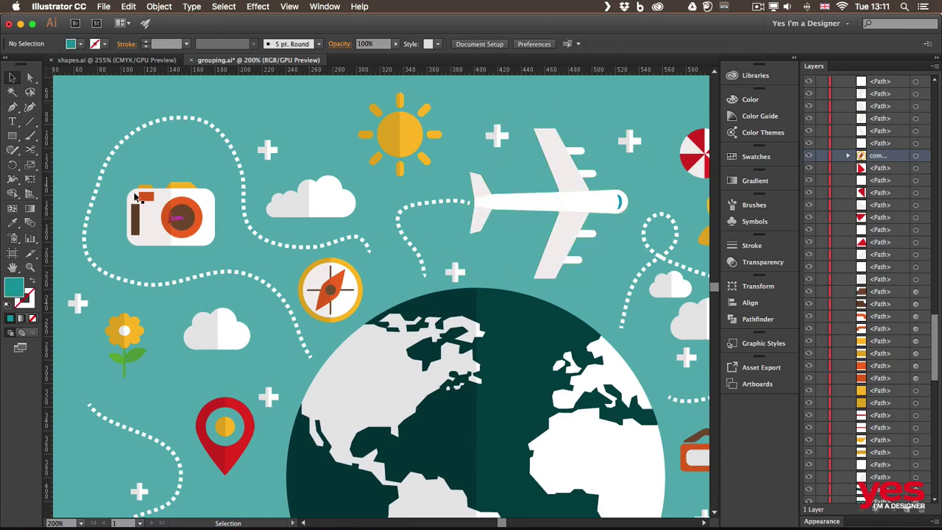
# Select all parts of the airplane with the Lasso tool, leaving out the surrounding white plus signs and dotted line
pyautogui.click(31, 91)
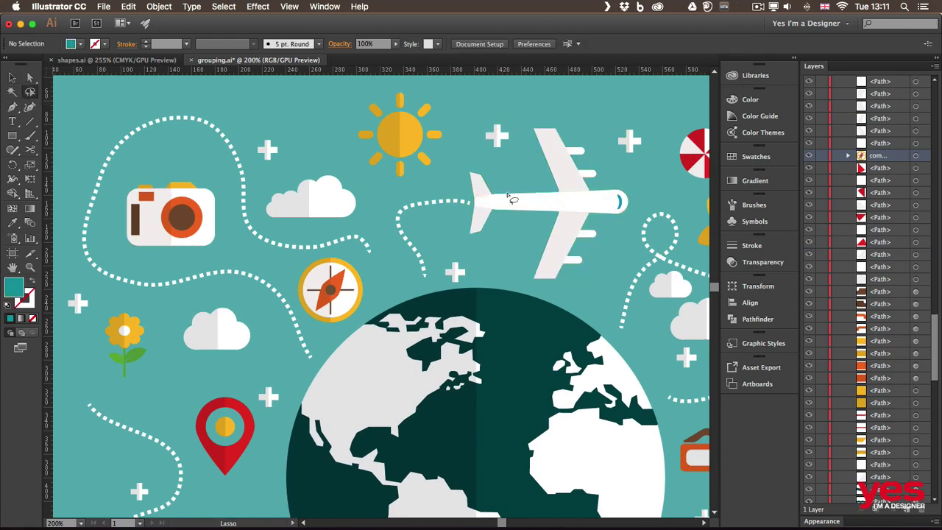
pyautogui.moveTo(579, 132)
pyautogui.mouseDown()
pyautogui.moveTo(481, 192)
pyautogui.moveTo(483, 224)
pyautogui.moveTo(551, 268)
pyautogui.moveTo(573, 276)
pyautogui.moveTo(597, 264)
pyautogui.moveTo(637, 188)
pyautogui.moveTo(616, 158)
pyautogui.moveTo(580, 133)
pyautogui.mouseUp()
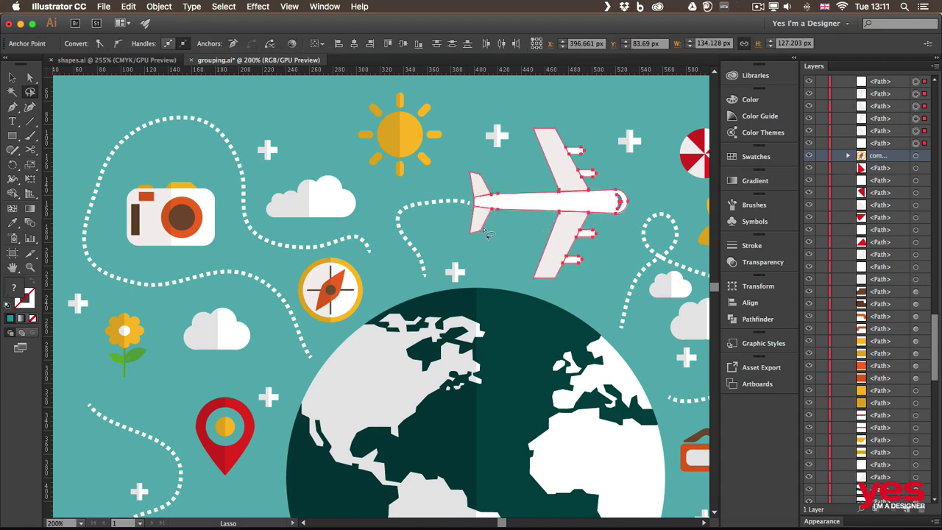
pyautogui.press('v')
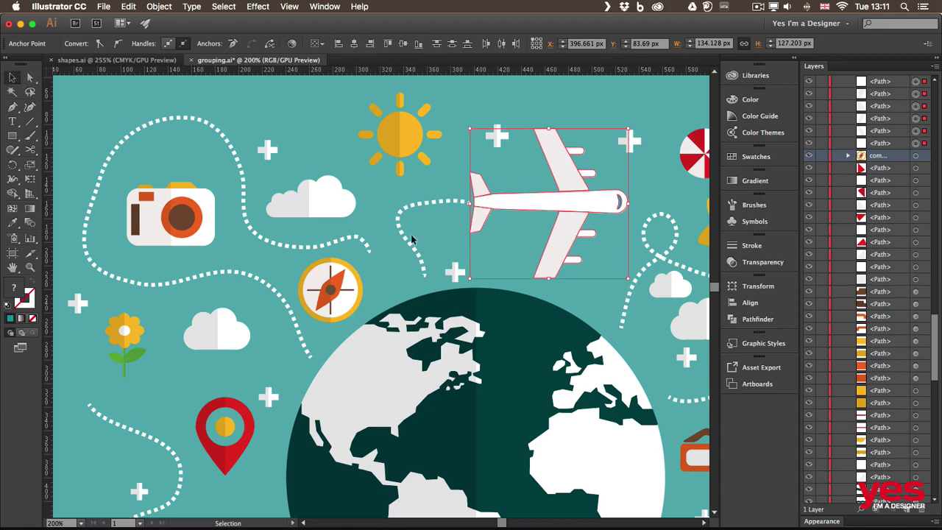
pyautogui.press('a')
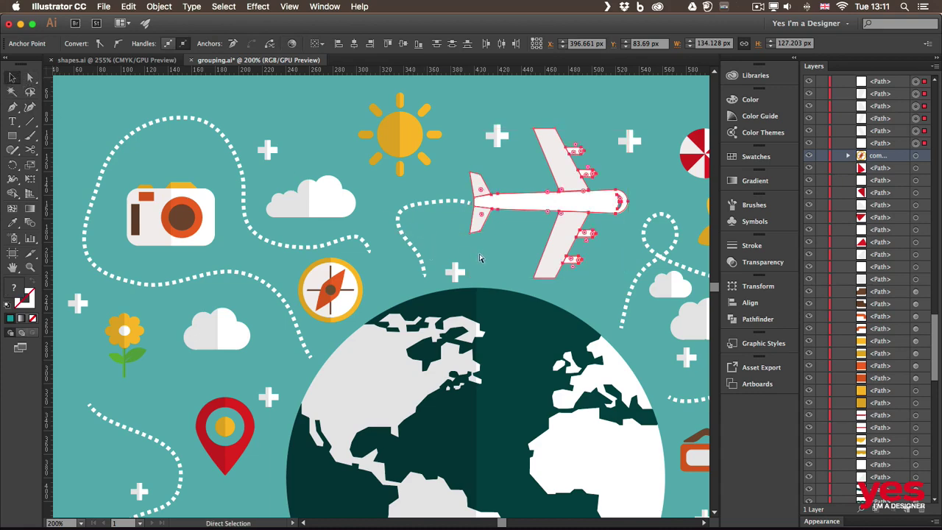
pyautogui.press('v')
# Group the selected airplane parts and shift the airplane slightly to the right, away from its dotted line
pyautogui.click(501, 211)
pyautogui.moveTo(557, 202)
pyautogui.mouseDown()
pyautogui.moveTo(579, 219)
pyautogui.moveTo(556, 205)
pyautogui.moveTo(606, 208)
pyautogui.moveTo(557, 206)
pyautogui.mouseUp()
pyautogui.click(549, 108)
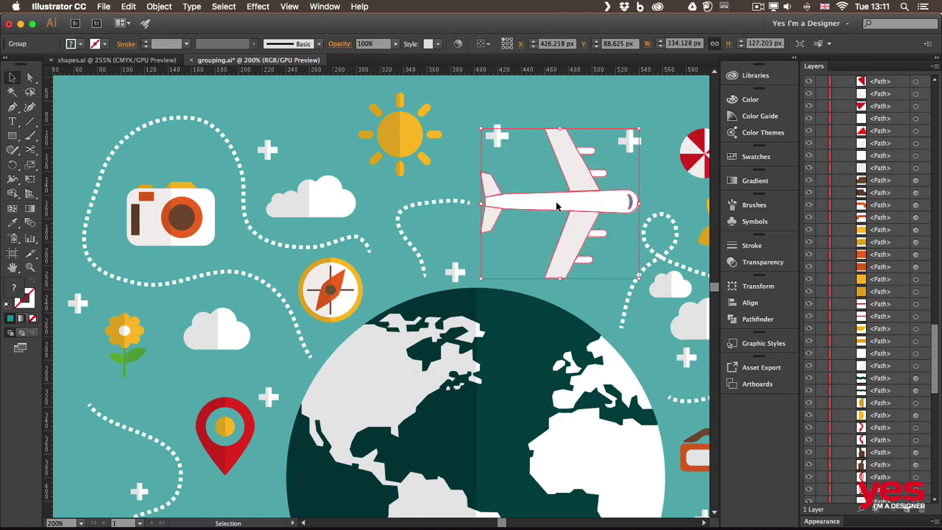
pyautogui.click(412, 140)
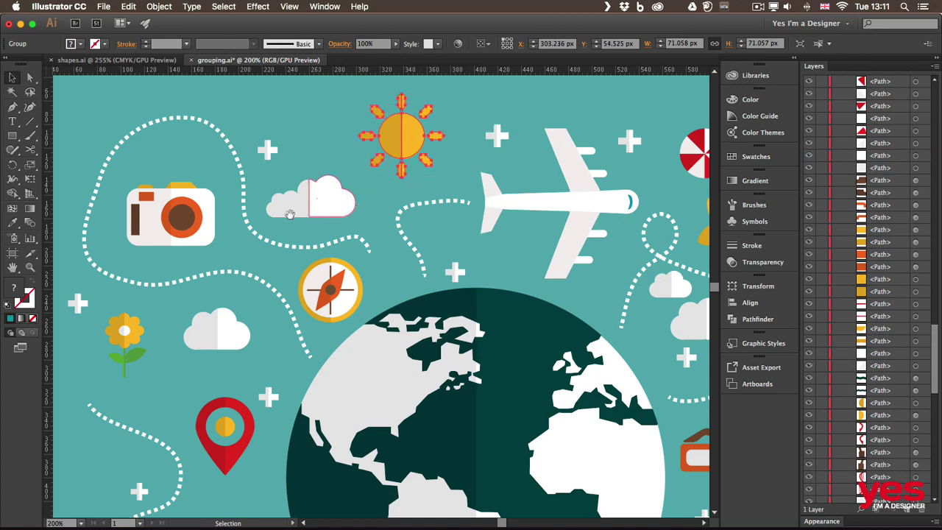
# Select all the white dotted route lines around the globe together and cut them from the artwork
pyautogui.scroll(-1, 290, 213)
pyautogui.hscroll(-3, 290, 213)
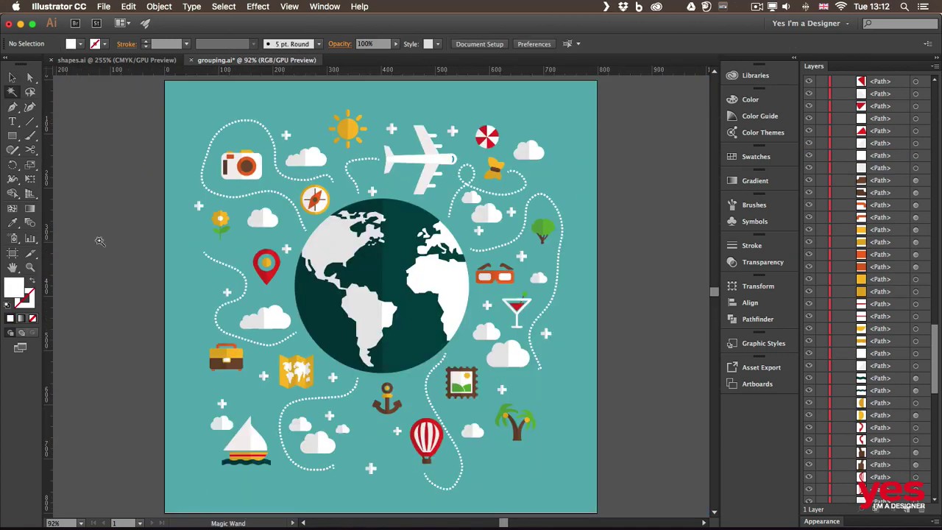
pyautogui.press('v')
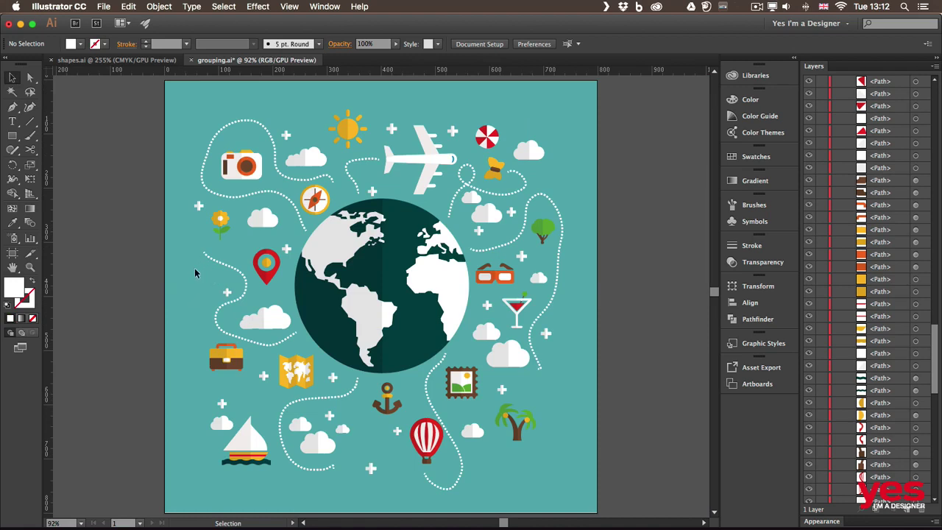
pyautogui.click(219, 263)
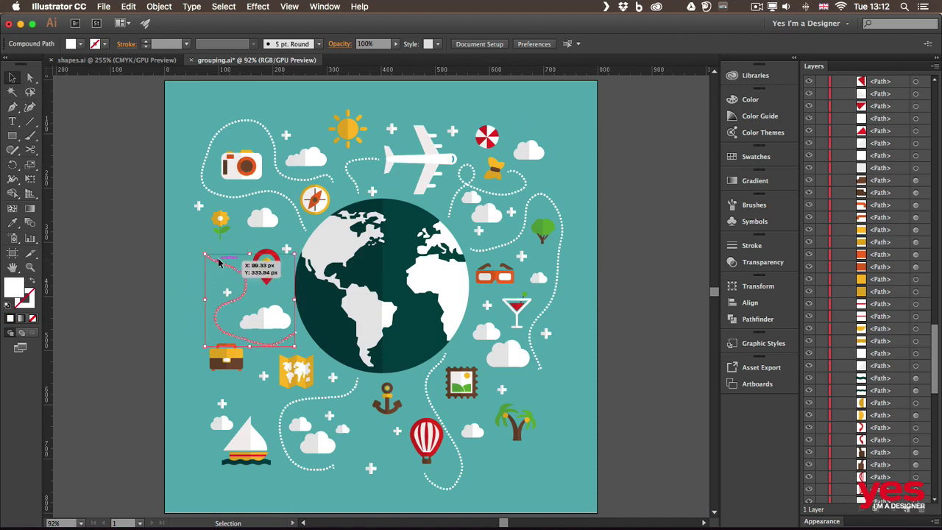
pyautogui.keyDown('shift'); pyautogui.click(335, 397); pyautogui.keyUp('shift')
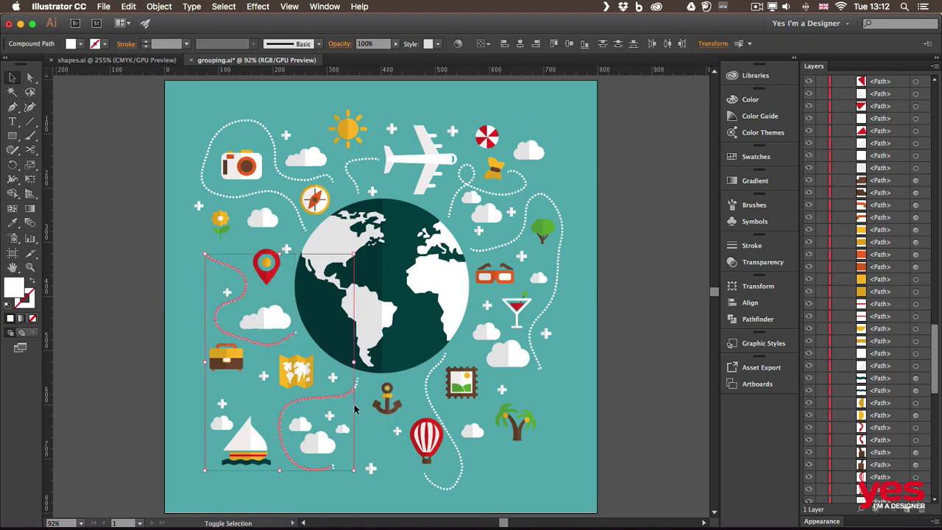
pyautogui.keyDown('shift'); pyautogui.click(429, 390); pyautogui.keyUp('shift')
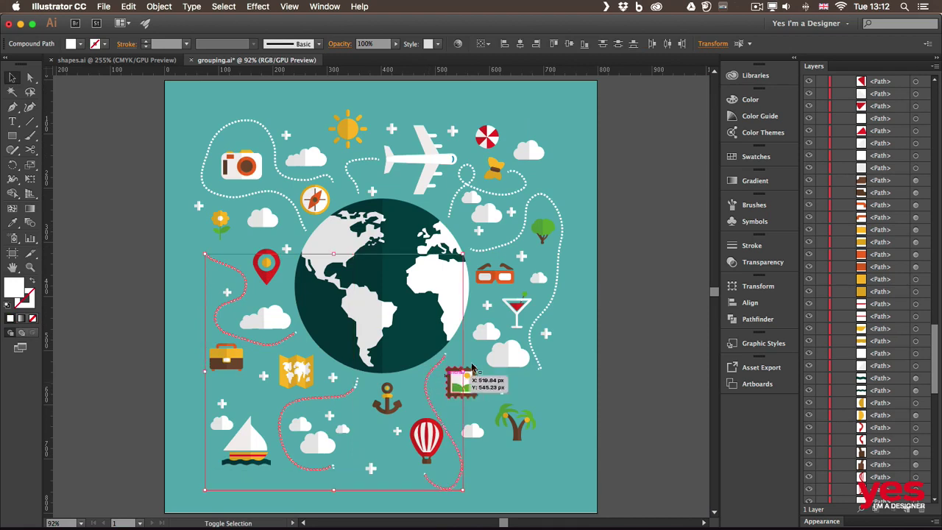
pyautogui.keyDown('shift'); pyautogui.click(547, 305); pyautogui.keyUp('shift')
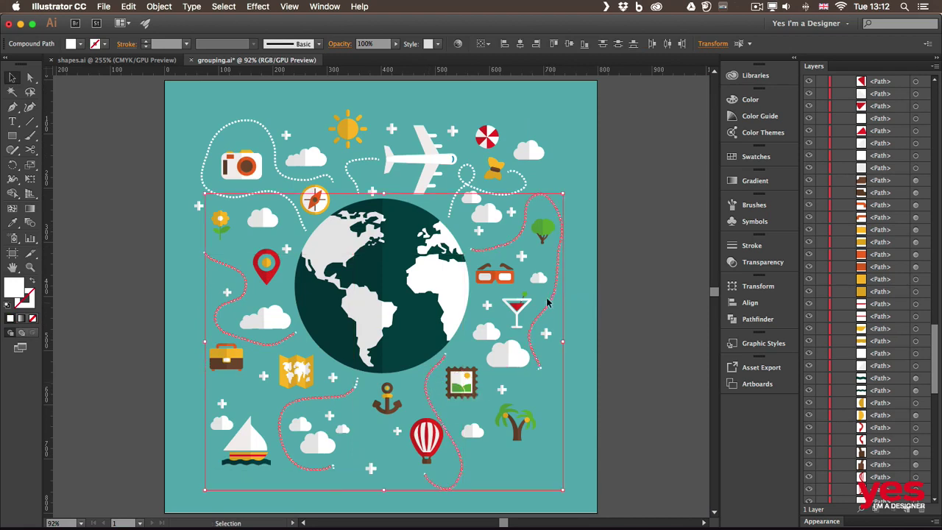
pyautogui.keyDown('shift'); pyautogui.click(350, 178); pyautogui.keyUp('shift')
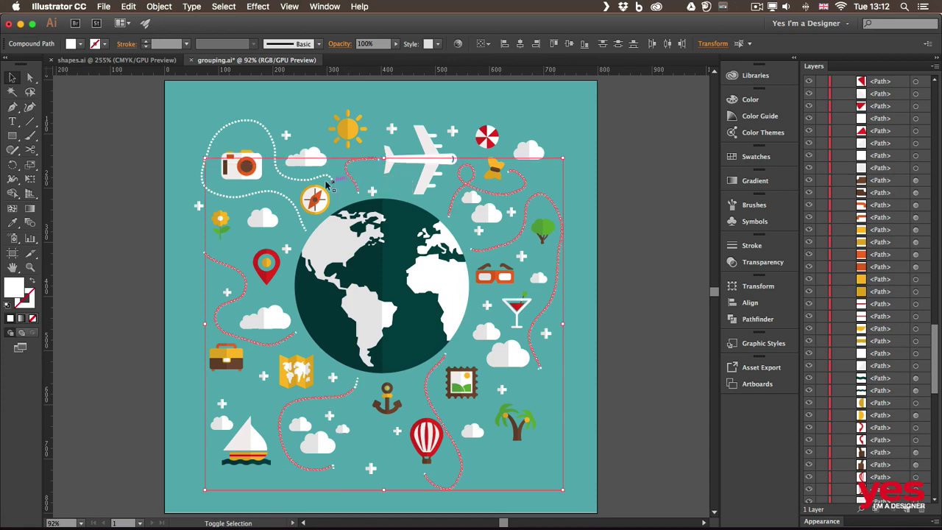
pyautogui.keyDown('shift'); pyautogui.click(283, 177); pyautogui.keyUp('shift')
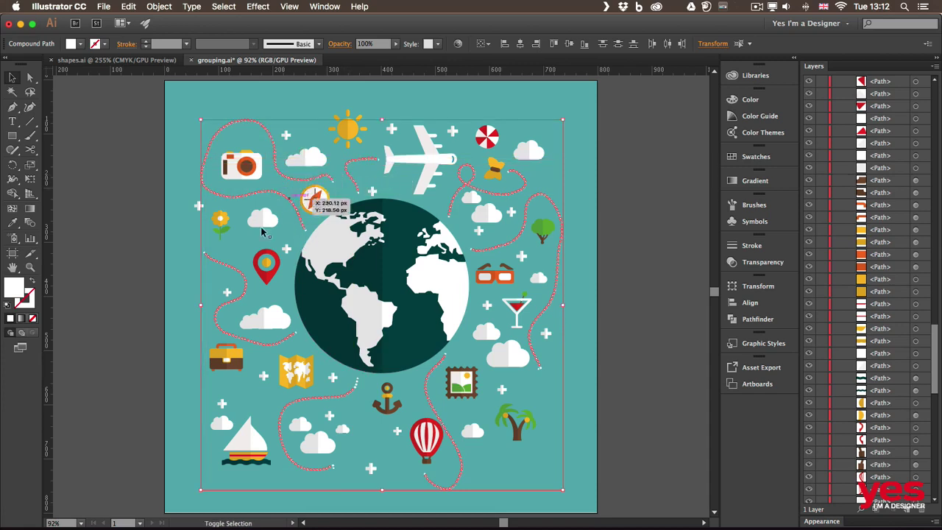
pyautogui.keyDown('shift'); pyautogui.click(357, 386); pyautogui.keyUp('shift')
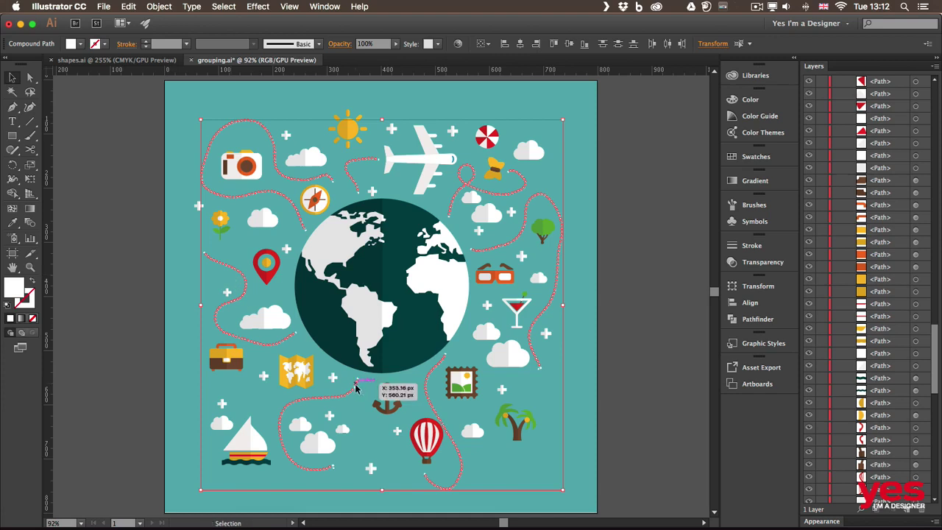
pyautogui.keyDown('shift'); pyautogui.click(354, 391); pyautogui.keyUp('shift')
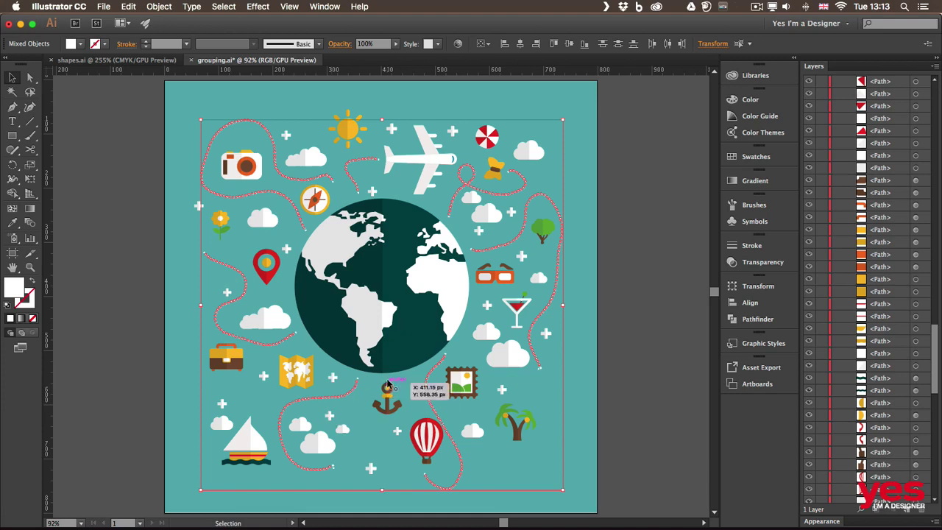
pyautogui.click(129, 7)
pyautogui.click(153, 51)
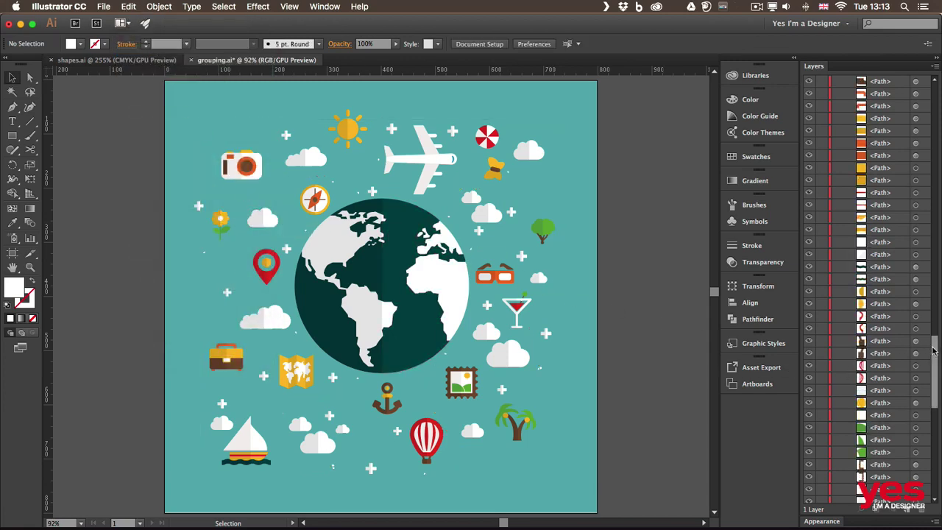
# Collapse Layer 1 in the layer list and create a new layer above it
pyautogui.moveTo(936, 347); pyautogui.dragTo(935, 92)
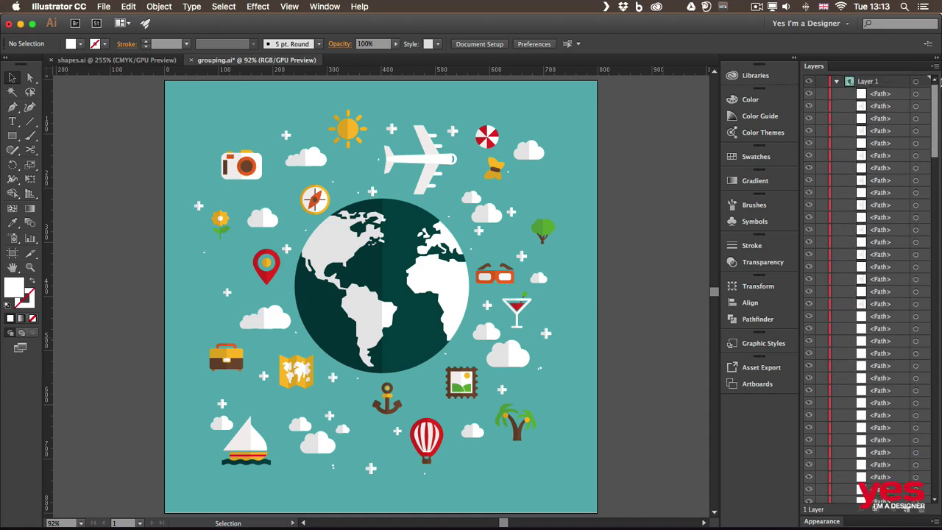
pyautogui.click(837, 81)
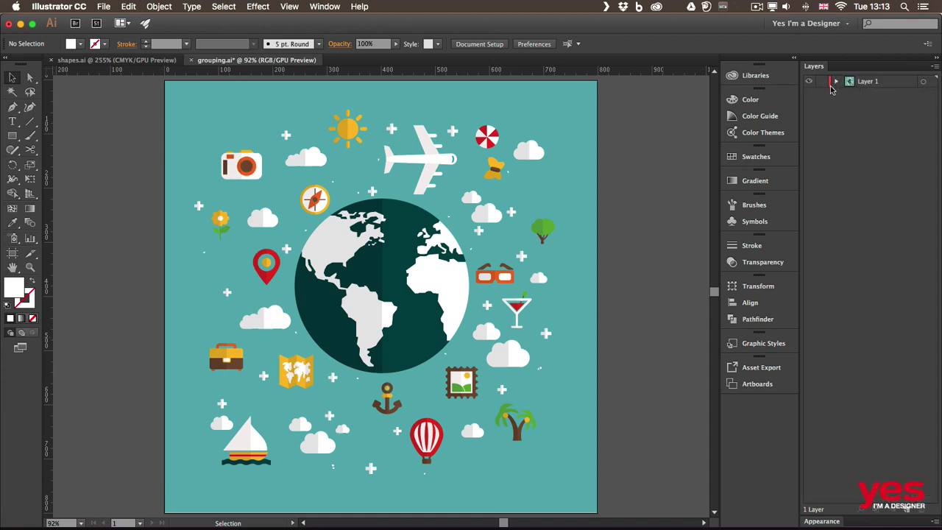
pyautogui.click(836, 82)
pyautogui.click(837, 83)
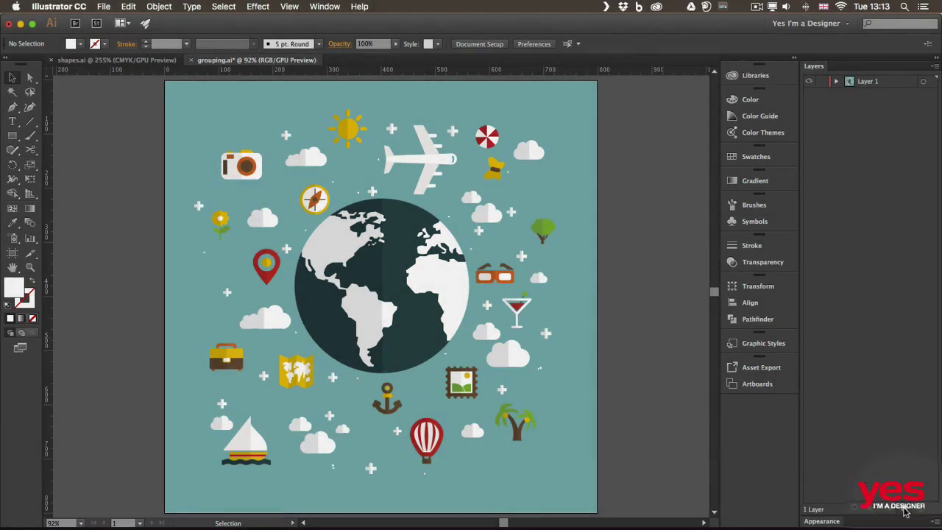
pyautogui.click(907, 509)
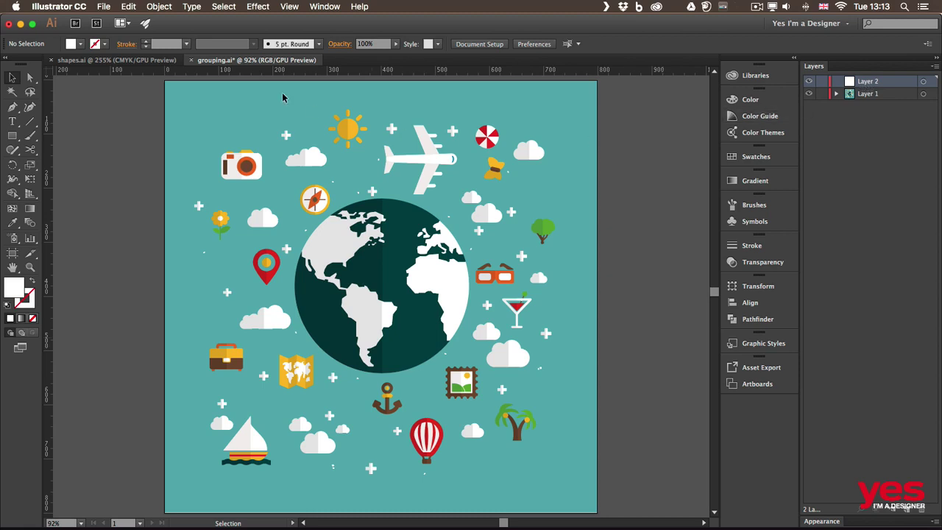
# Paste the dotted lines in front on the new layer and rename the layer directions
pyautogui.click(128, 6)
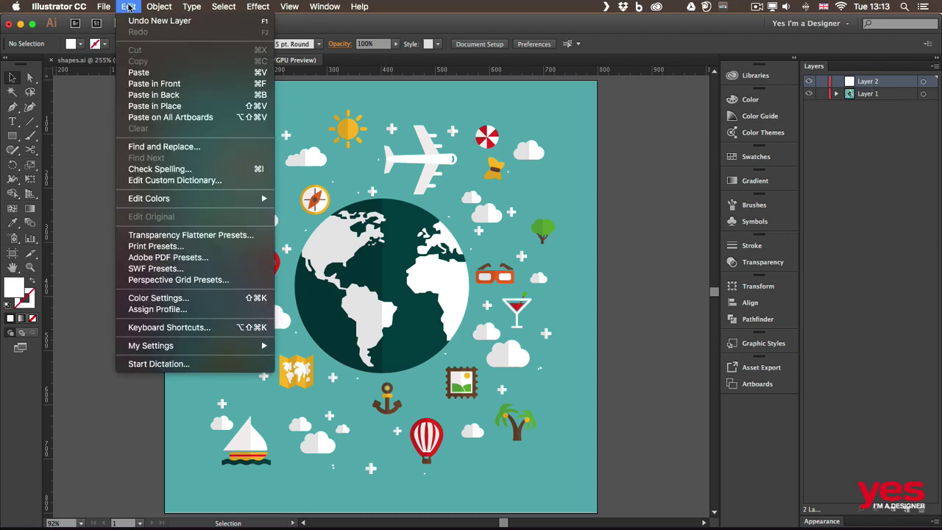
pyautogui.click(182, 86)
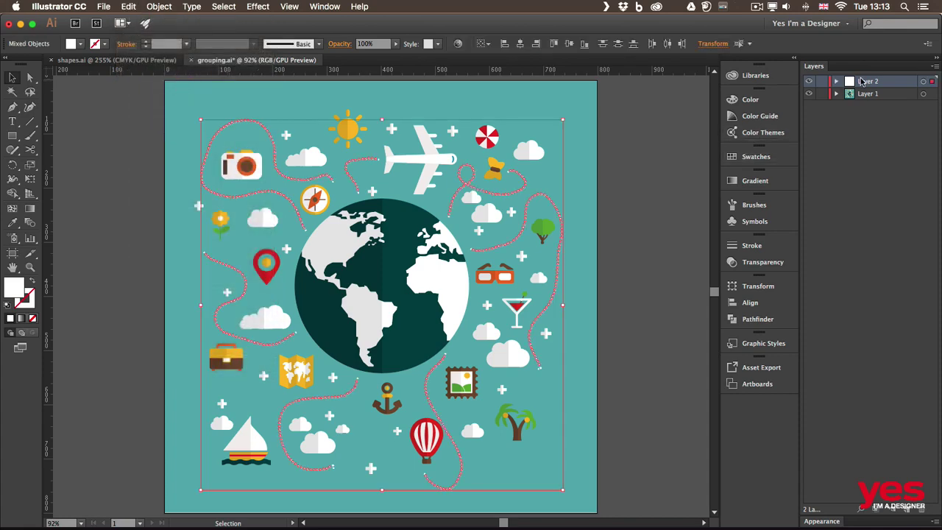
pyautogui.doubleClick(869, 81)
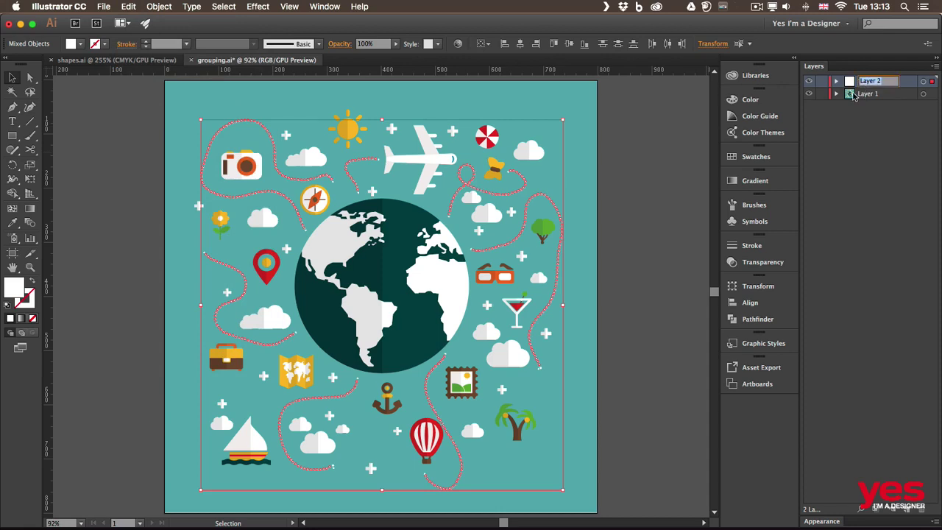
pyautogui.write('directions')
pyautogui.press('Return')
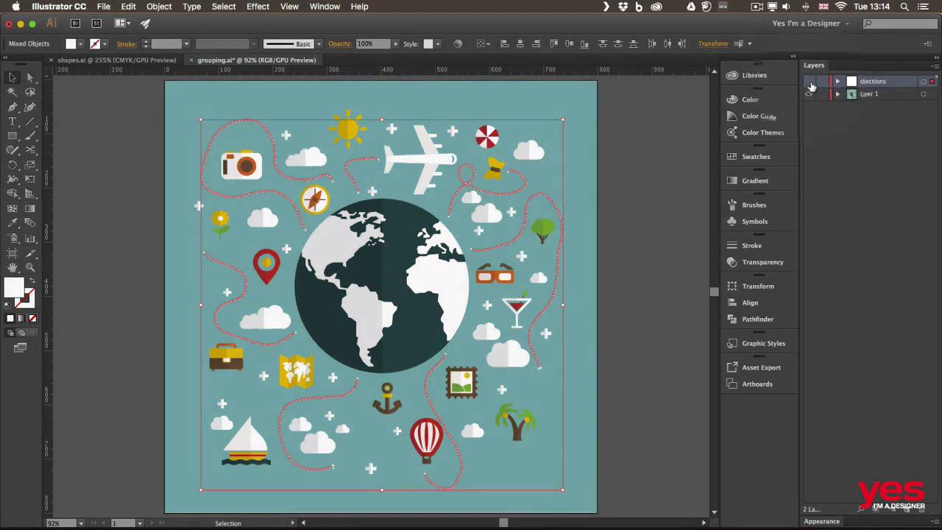
# Hide and show the directions layer and Layer 1 in turn to check what each contains
pyautogui.click(809, 82)
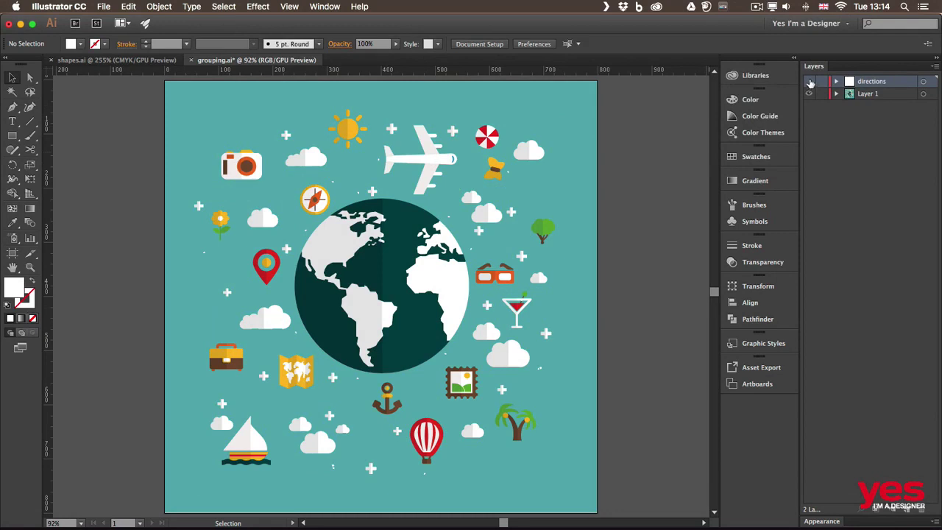
pyautogui.click(810, 83)
pyautogui.click(810, 82)
pyautogui.click(810, 82)
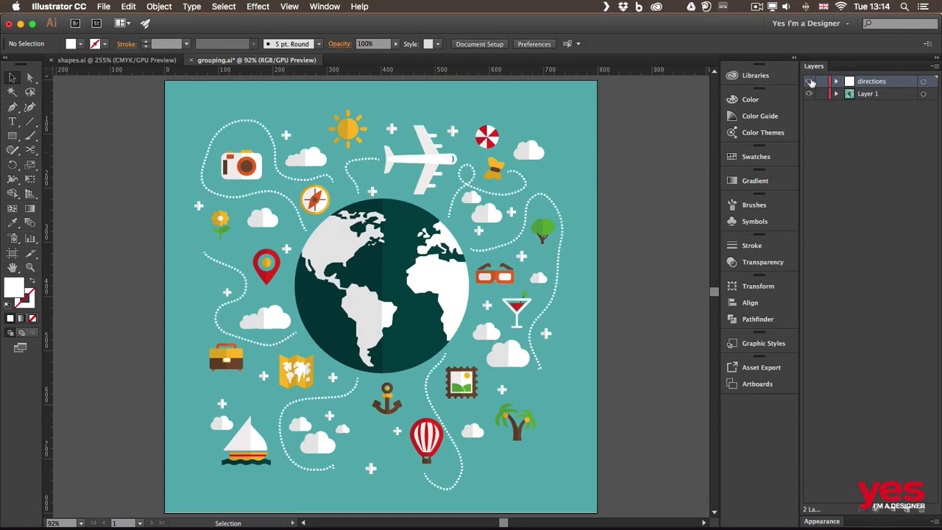
pyautogui.click(811, 93)
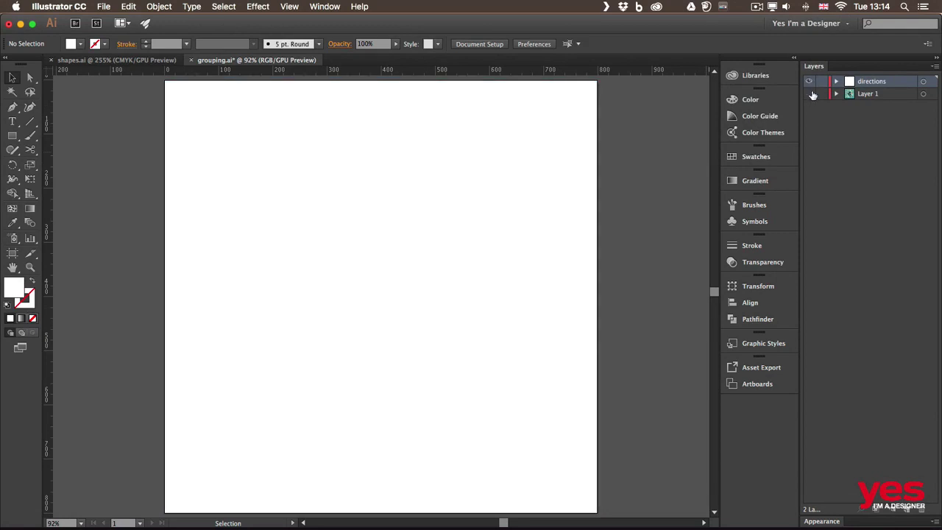
pyautogui.click(810, 94)
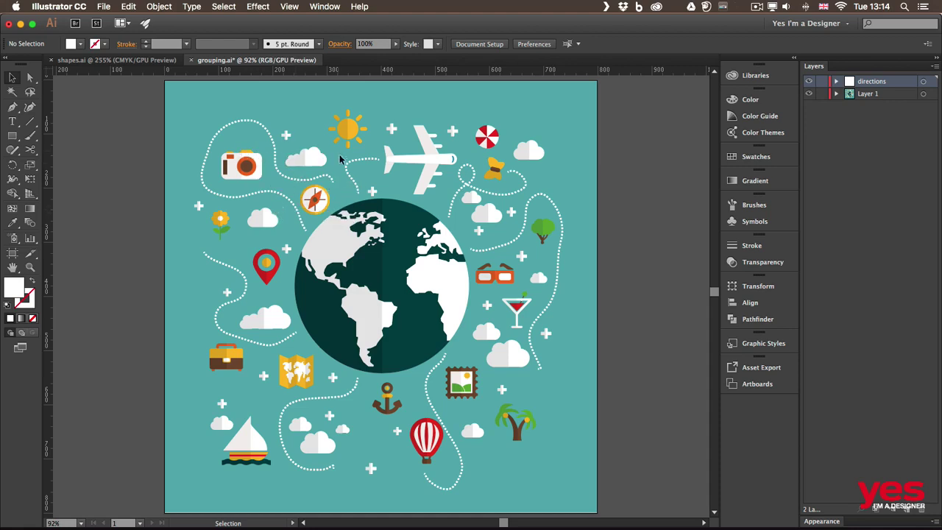
# Lock Layer 1 and shift the dotted line around the tree slightly on the directions layer
pyautogui.moveTo(355, 162)
pyautogui.mouseDown()
pyautogui.moveTo(348, 167)
pyautogui.moveTo(354, 164)
pyautogui.mouseUp()
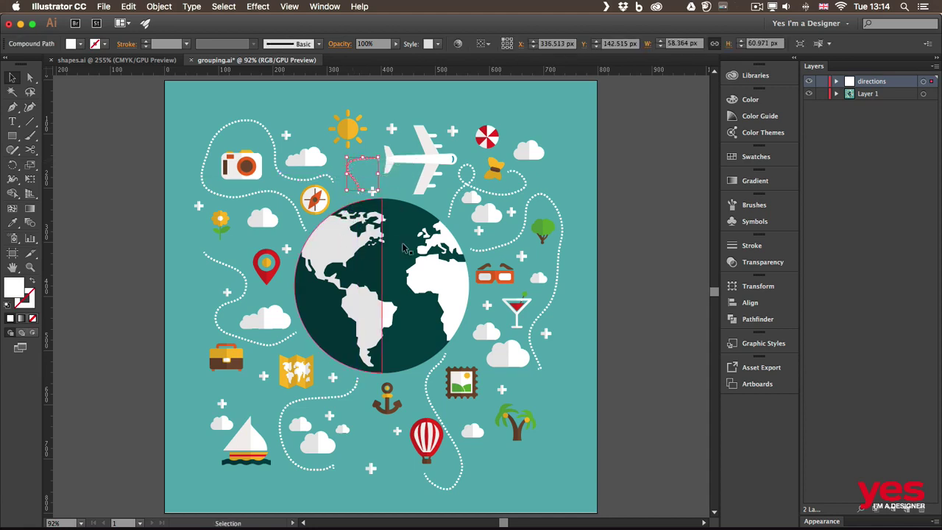
pyautogui.click(821, 94)
pyautogui.click(408, 180)
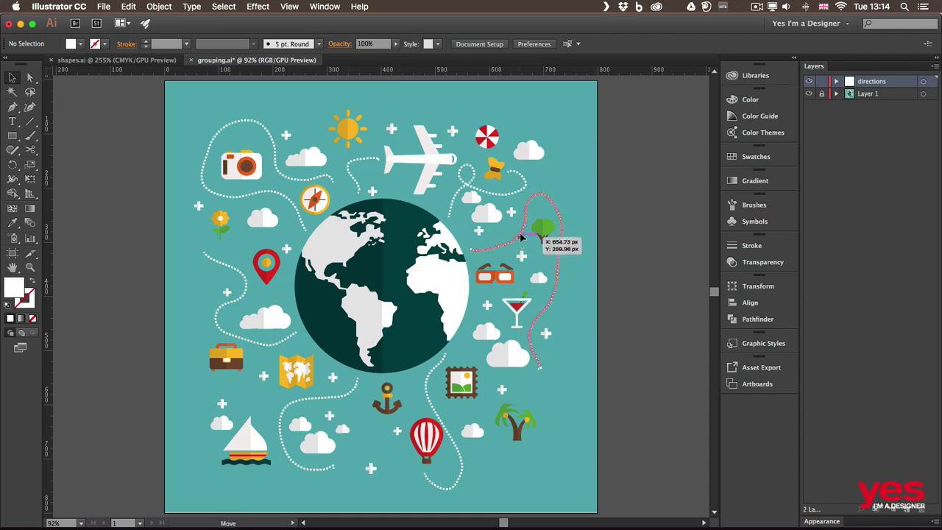
pyautogui.click(520, 237)
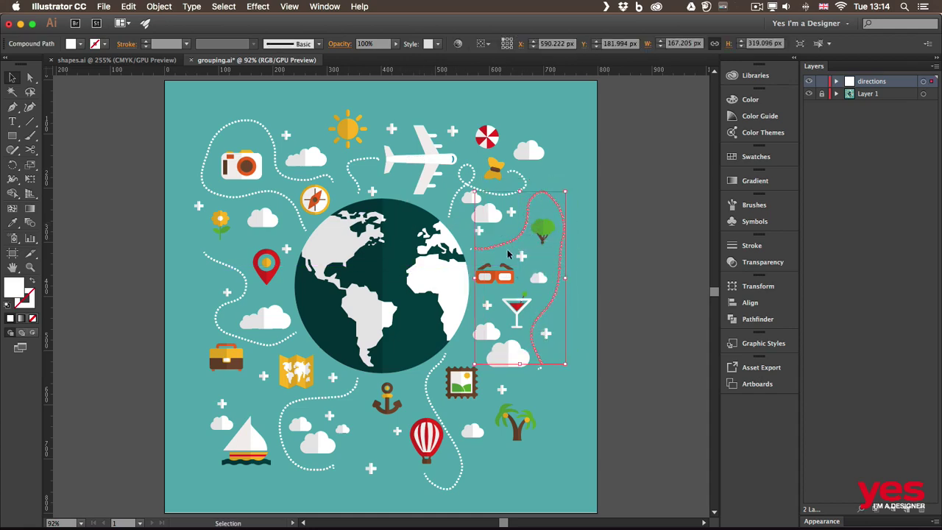
# Shift the dotted line beside the hot-air balloon slightly on the directions layer and deselect it
pyautogui.moveTo(508, 254); pyautogui.dragTo(447, 421)
pyautogui.click(602, 366)
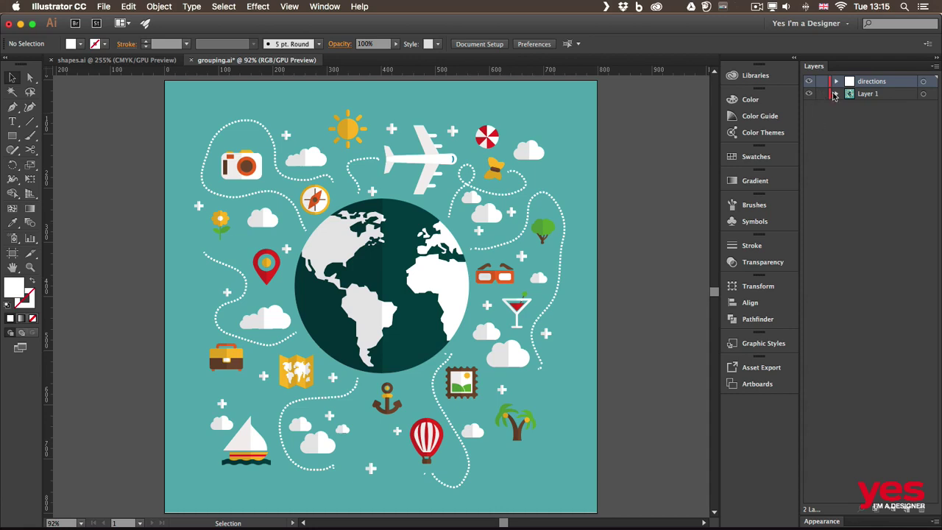
# Unlock all objects and cut the teal background square out of Layer 1
pyautogui.click(168, 7)
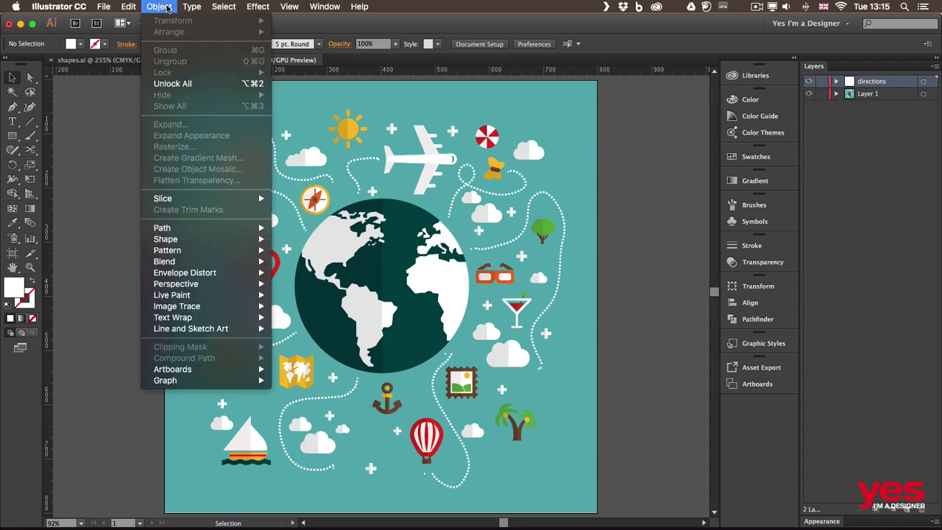
pyautogui.click(184, 86)
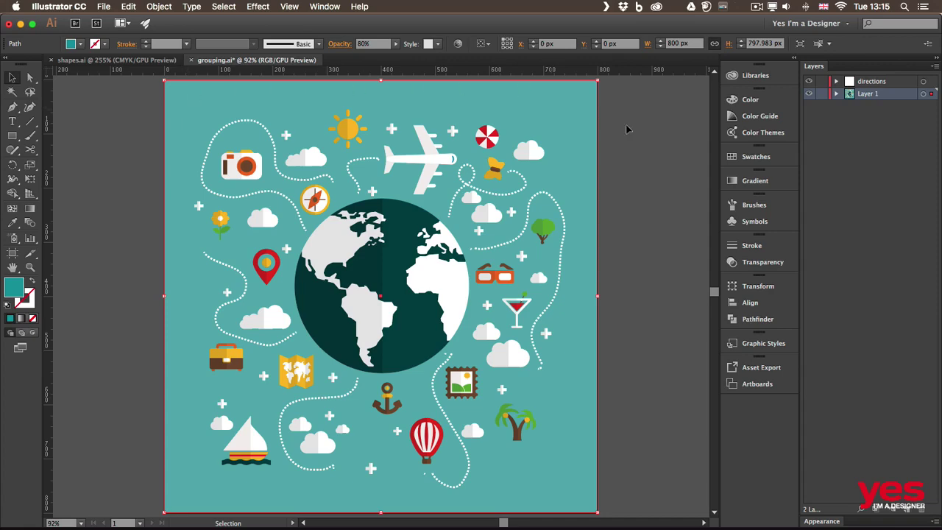
pyautogui.click(128, 7)
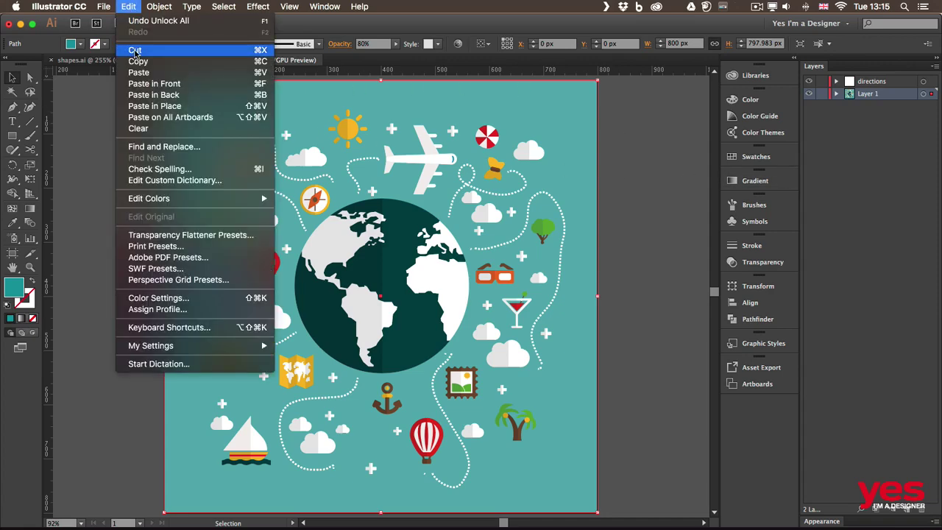
pyautogui.click(133, 46)
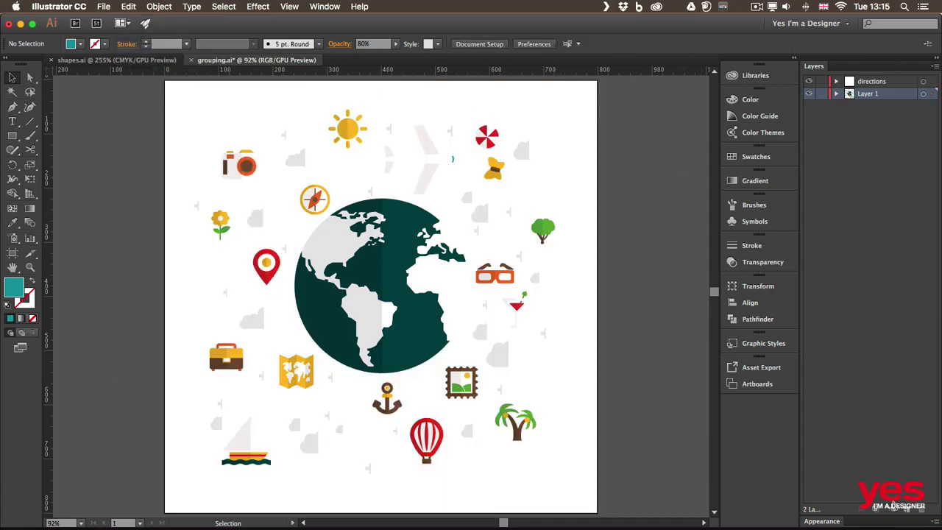
# Create a new layer above Layer 1 and name it background
pyautogui.click(893, 505)
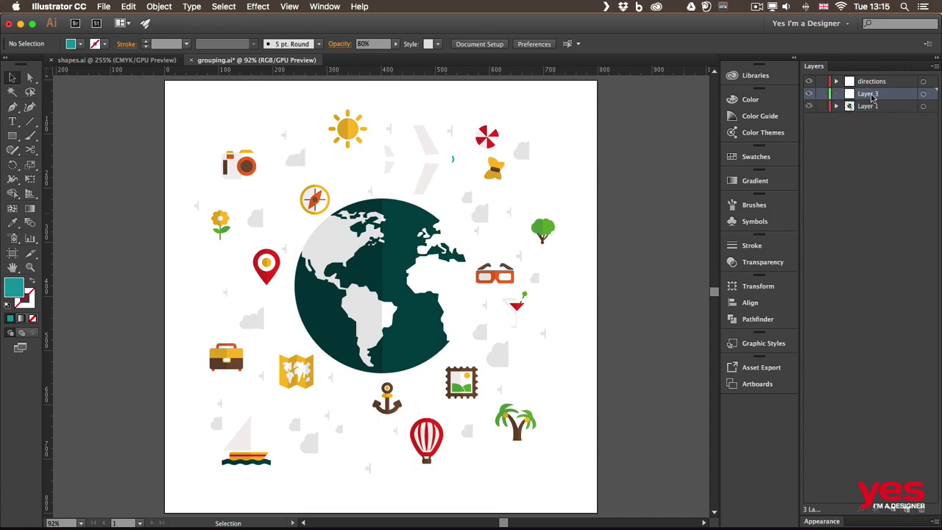
pyautogui.doubleClick(868, 95)
pyautogui.write('bac')
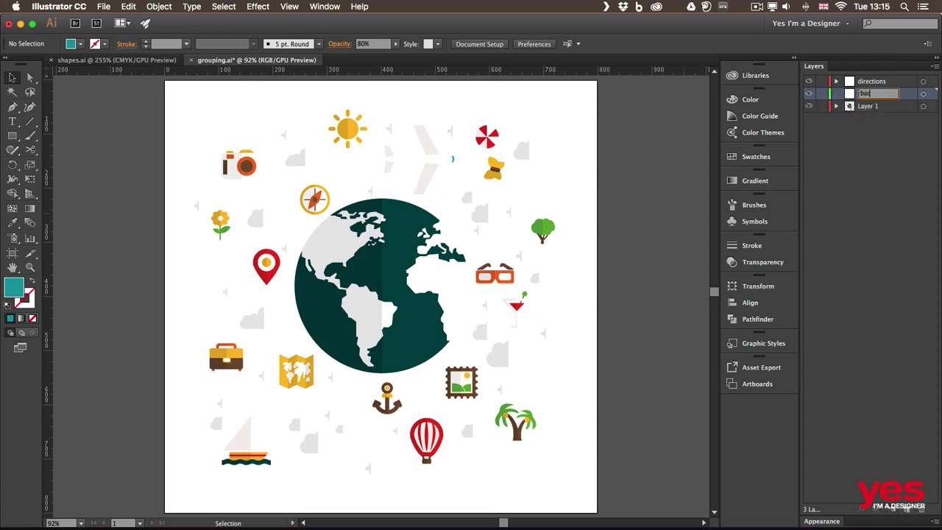
pyautogui.write('kground')
pyautogui.press('Return')
# Paste the teal square in front on the background layer and move that layer below Layer 1
pyautogui.click(128, 5)
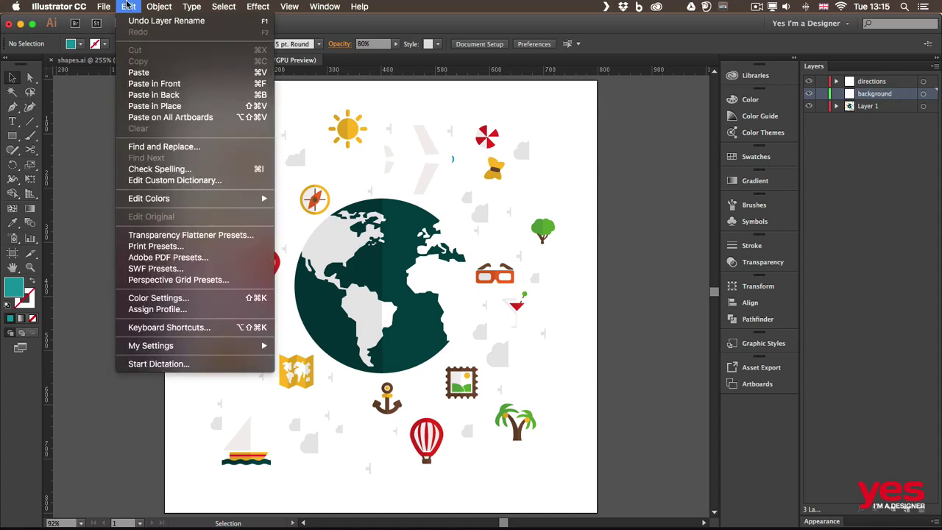
pyautogui.click(173, 87)
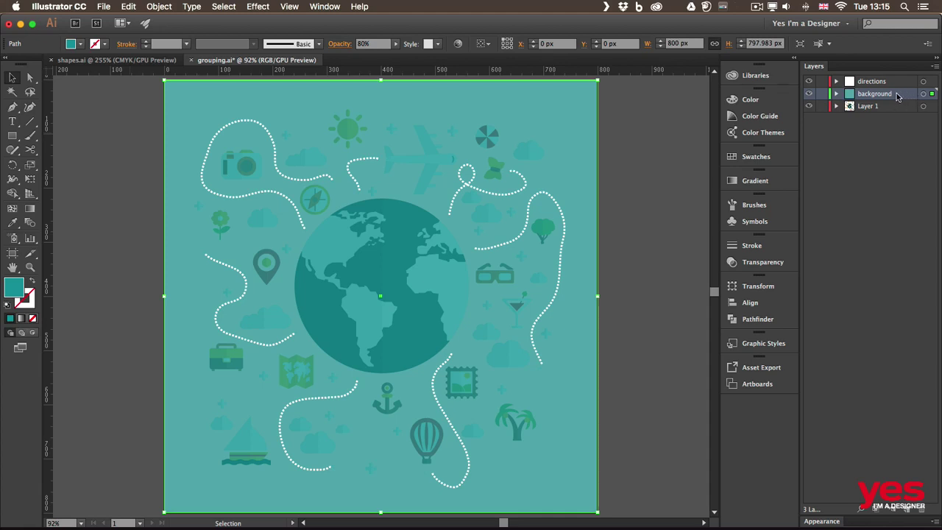
pyautogui.moveTo(901, 95); pyautogui.dragTo(902, 119)
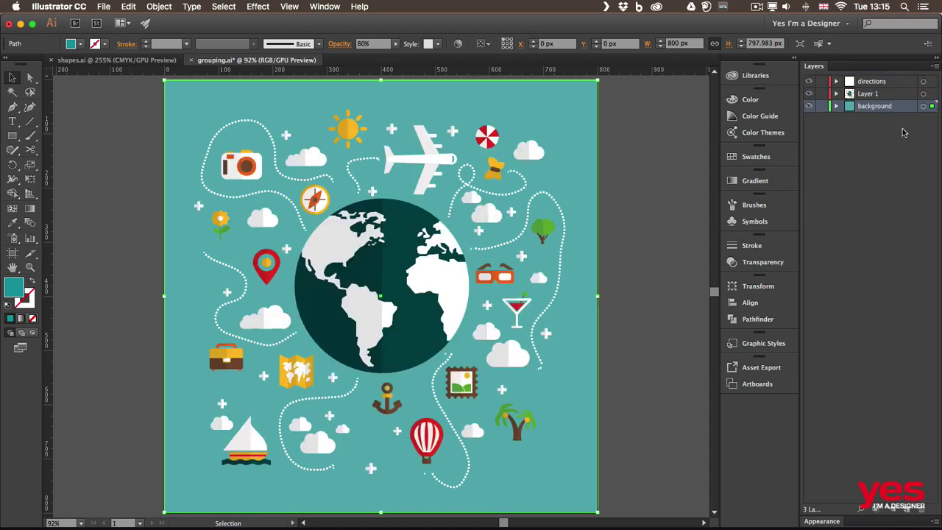
# Rename Layer 1 to travel icons and lock the background and directions layers
pyautogui.click(822, 107)
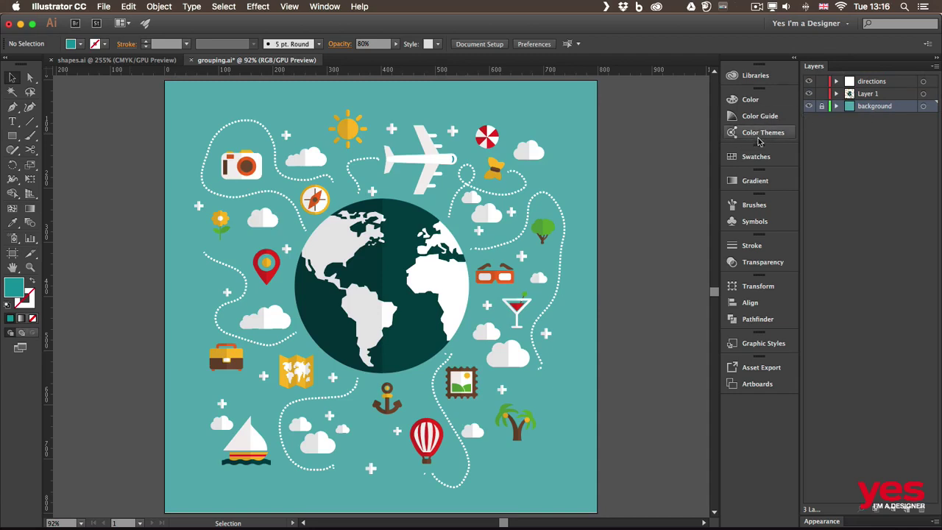
pyautogui.doubleClick(866, 94)
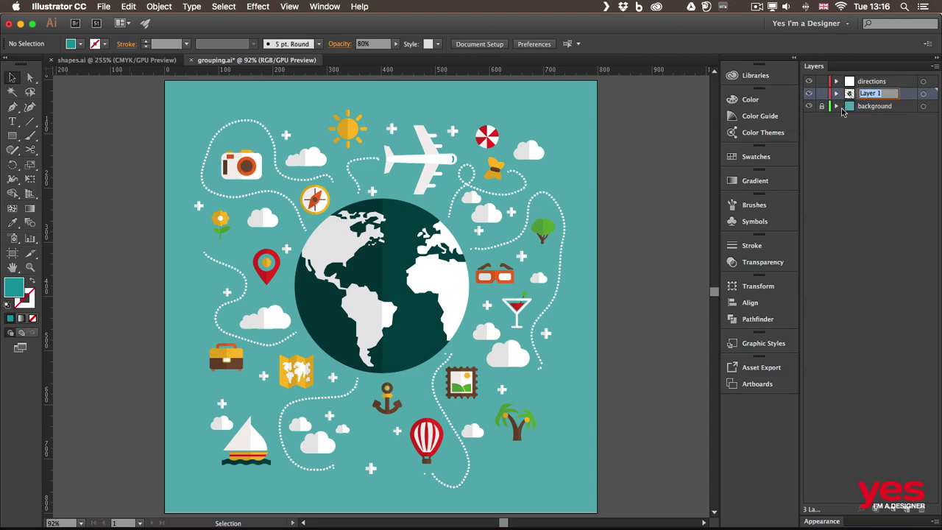
pyautogui.press('BackSpace')
pyautogui.press('Return')
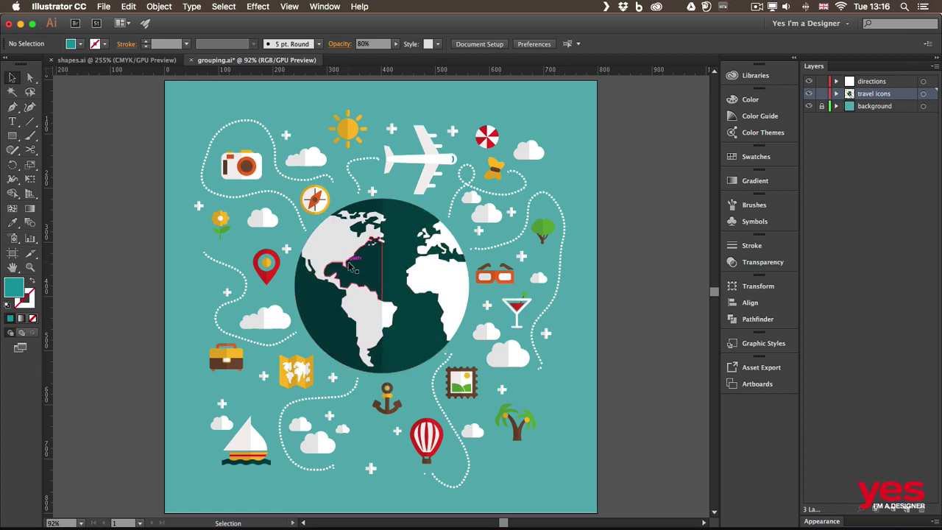
pyautogui.click(821, 82)
# Select all parts of the globe with the Lasso tool and remove the small plus sign above it from the selection
pyautogui.click(30, 92)
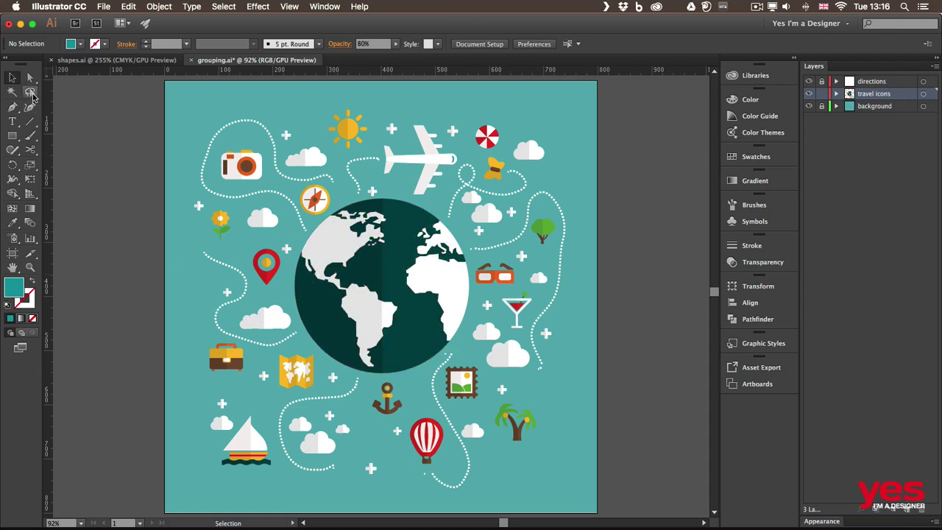
pyautogui.moveTo(344, 203)
pyautogui.mouseDown()
pyautogui.moveTo(309, 240)
pyautogui.moveTo(295, 280)
pyautogui.moveTo(302, 322)
pyautogui.moveTo(322, 360)
pyautogui.moveTo(352, 377)
pyautogui.moveTo(401, 381)
pyautogui.moveTo(460, 345)
pyautogui.moveTo(474, 315)
pyautogui.moveTo(473, 270)
pyautogui.moveTo(437, 214)
pyautogui.moveTo(390, 198)
pyautogui.moveTo(352, 207)
pyautogui.mouseUp()
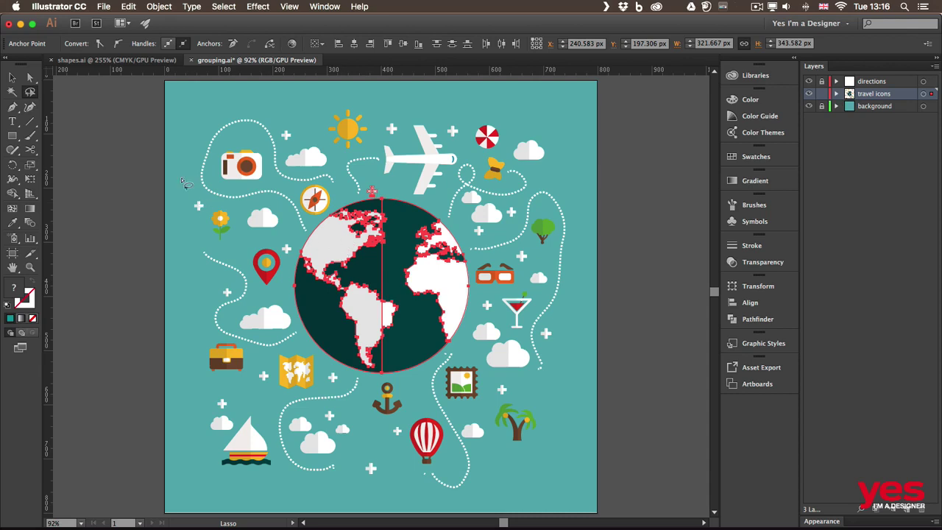
pyautogui.press('super+shift+a')
pyautogui.click(11, 78)
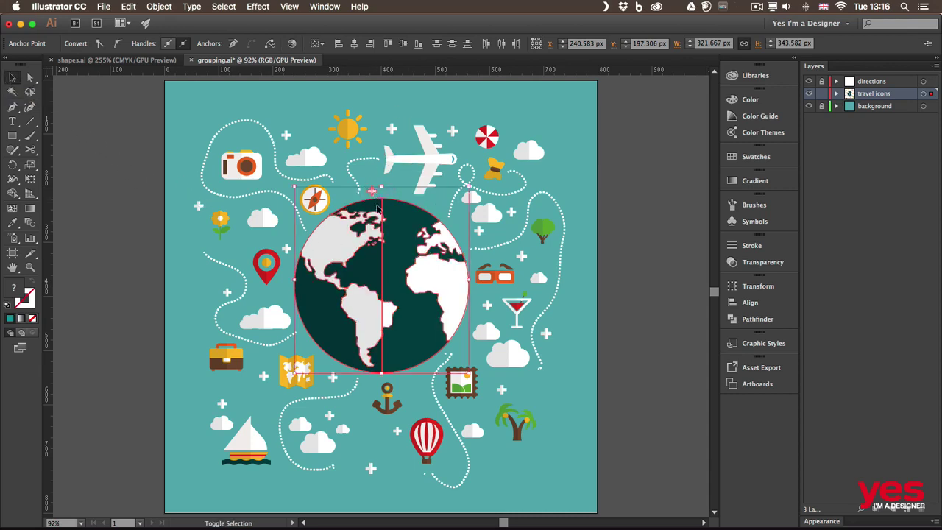
pyautogui.click(371, 193)
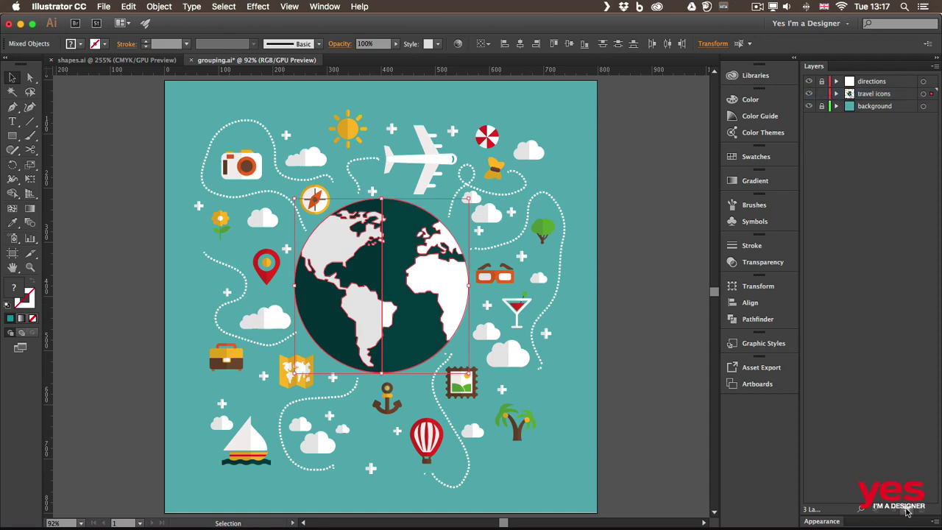
# Create a new layer above travel icons and name it globe
pyautogui.click(908, 511)
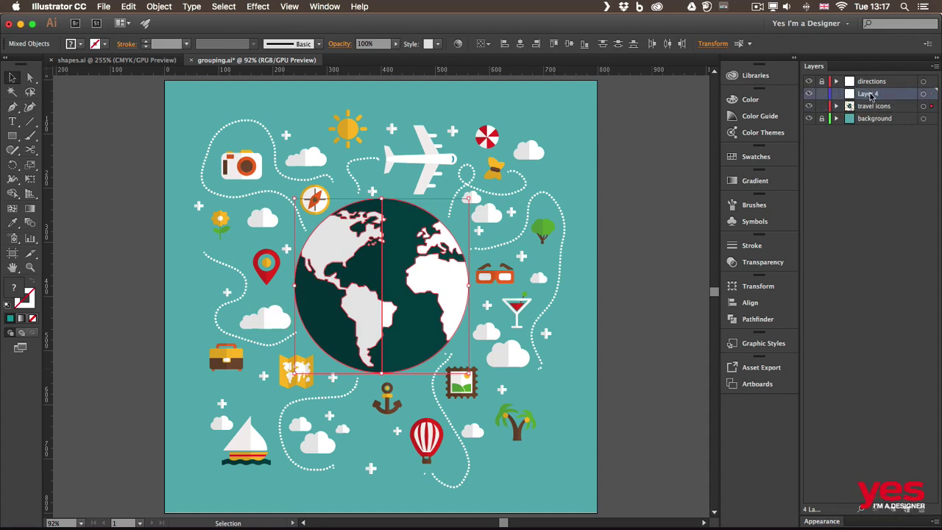
pyautogui.doubleClick(869, 94)
pyautogui.write('globe')
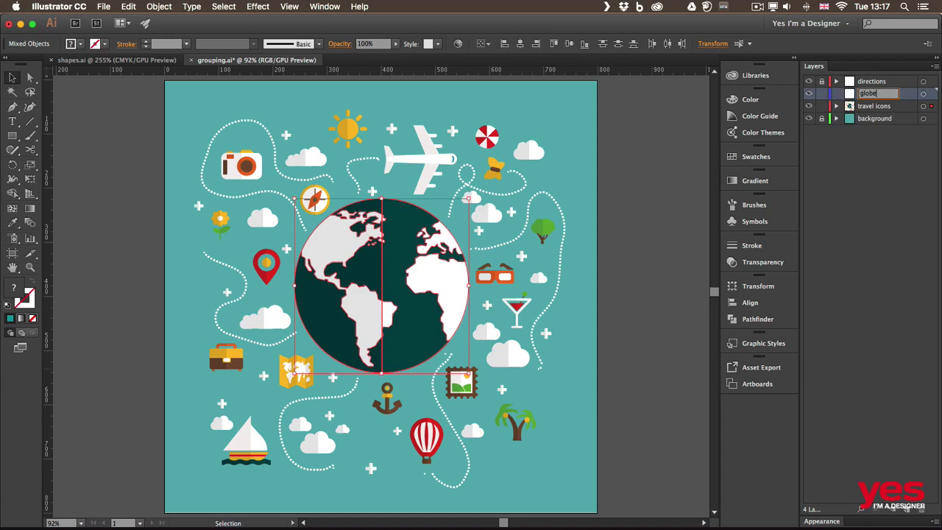
pyautogui.press('Return')
# Cut the selected globe artwork and paste it in front on the globe layer
pyautogui.click(128, 7)
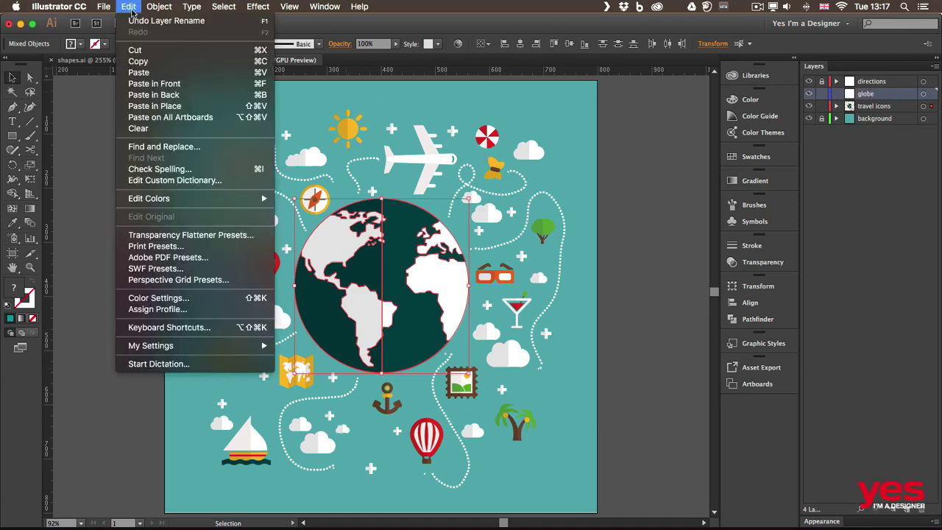
pyautogui.click(144, 51)
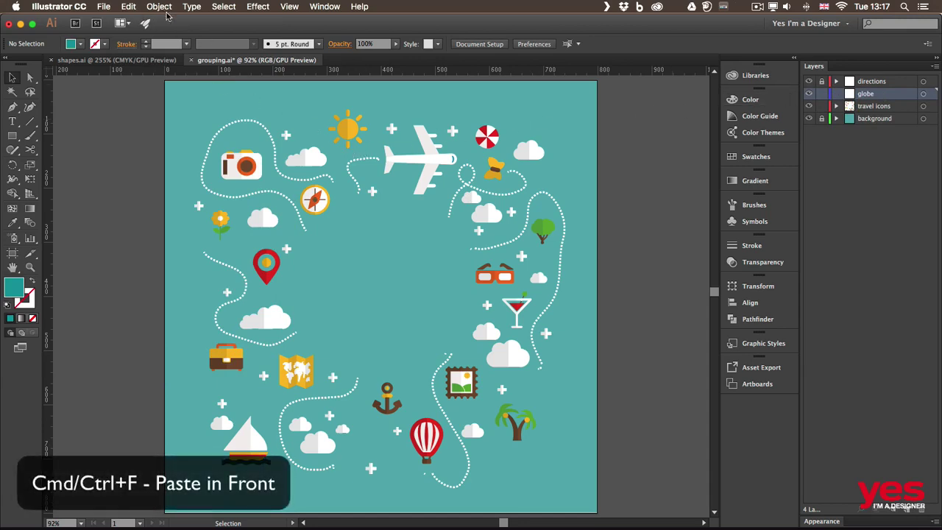
pyautogui.press('super+f')
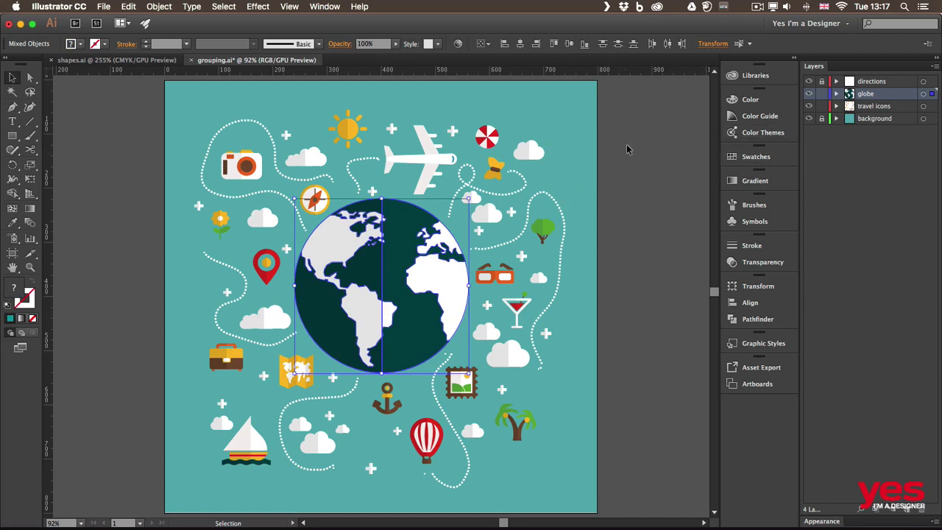
pyautogui.click(652, 168)
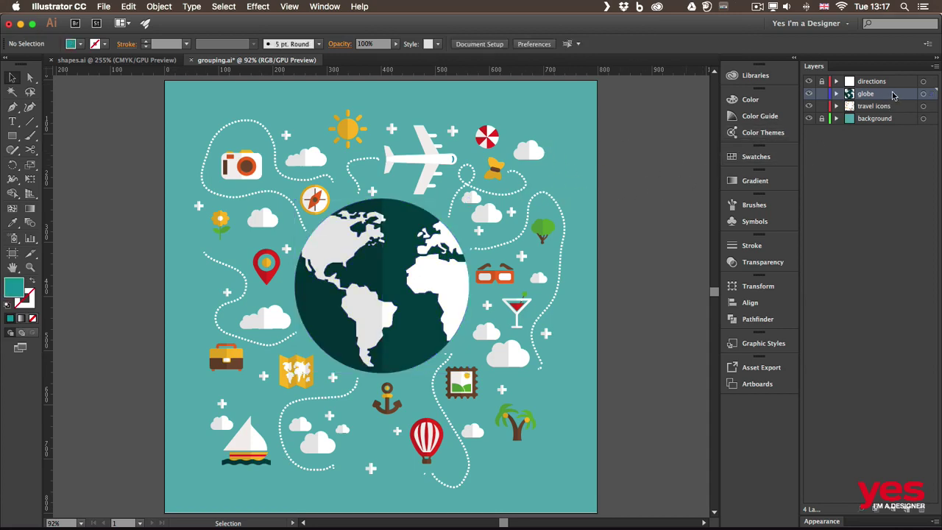
# Hide and show the directions, globe and travel icons layers in turn to check what each contains
pyautogui.click(809, 81)
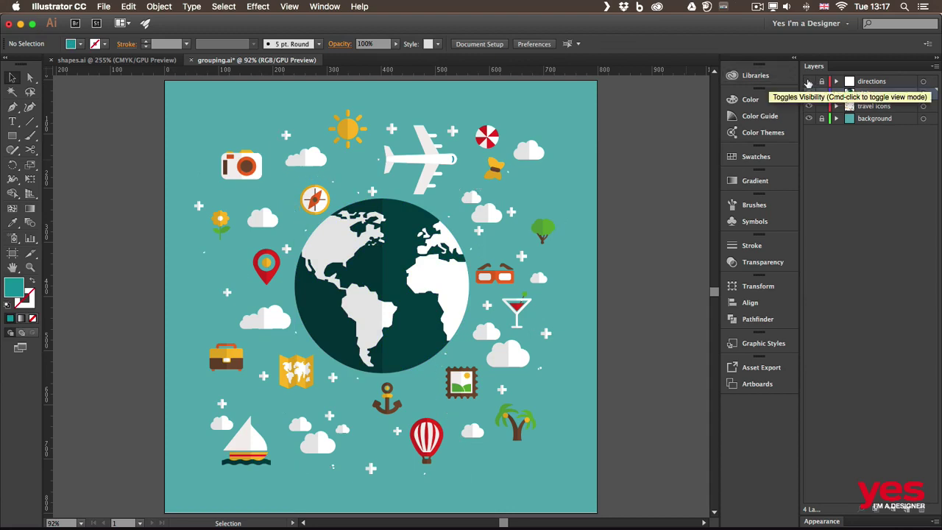
pyautogui.click(808, 82)
pyautogui.click(809, 93)
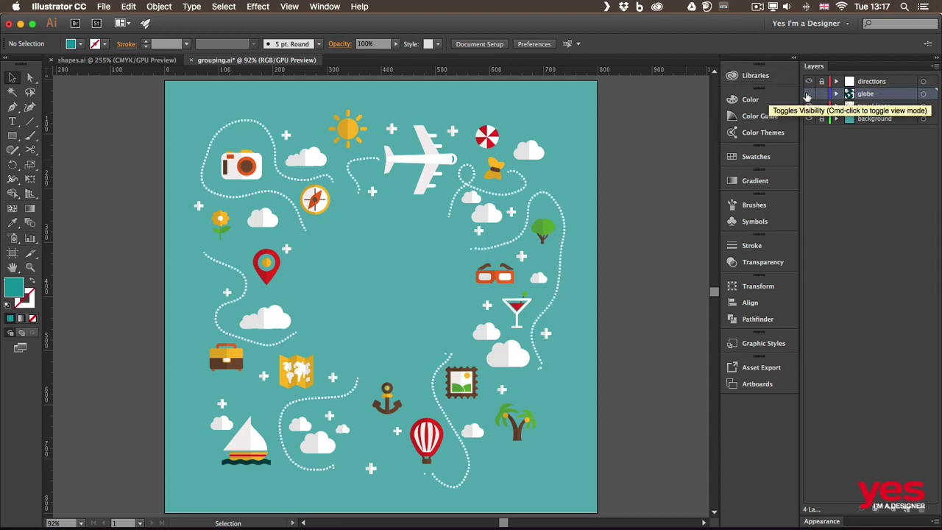
pyautogui.click(808, 94)
pyautogui.click(809, 106)
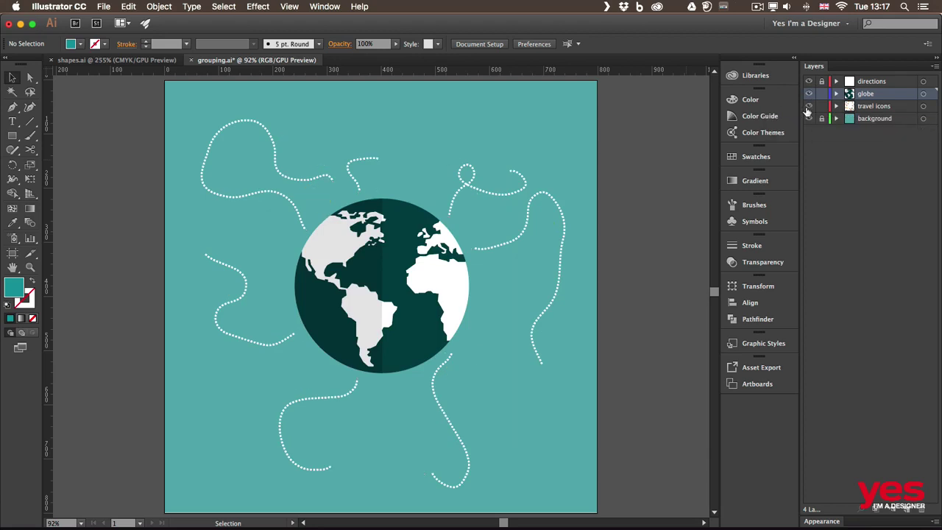
pyautogui.click(809, 106)
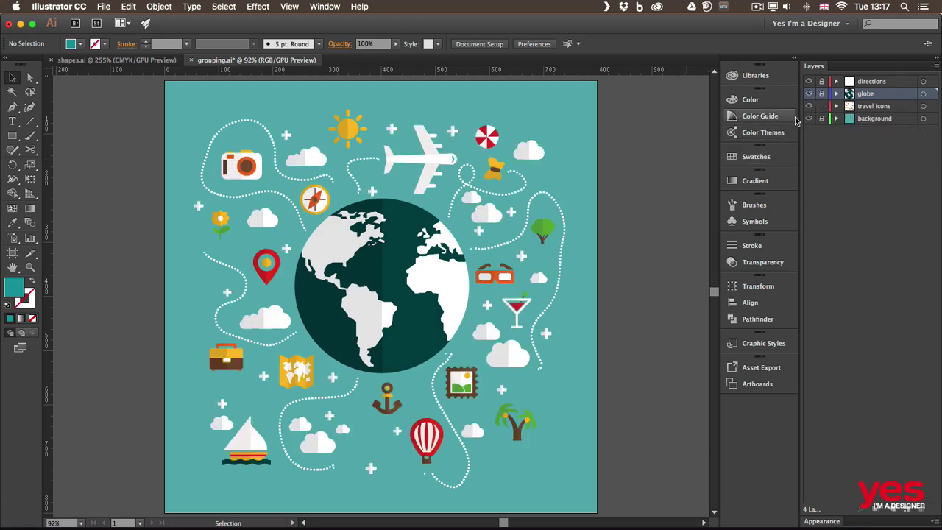
# Lock the globe layer and move the airplane slightly down on the travel icons layer
pyautogui.click(434, 162)
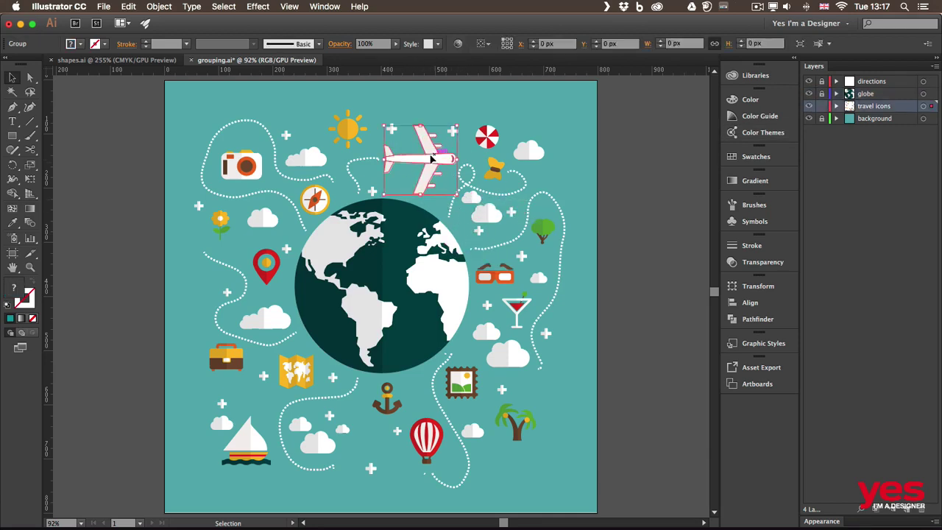
pyautogui.moveTo(435, 162); pyautogui.dragTo(433, 167)
# Check that the beach ball, location pin, briefcase and map icons are each selectable as a single group
pyautogui.click(493, 153)
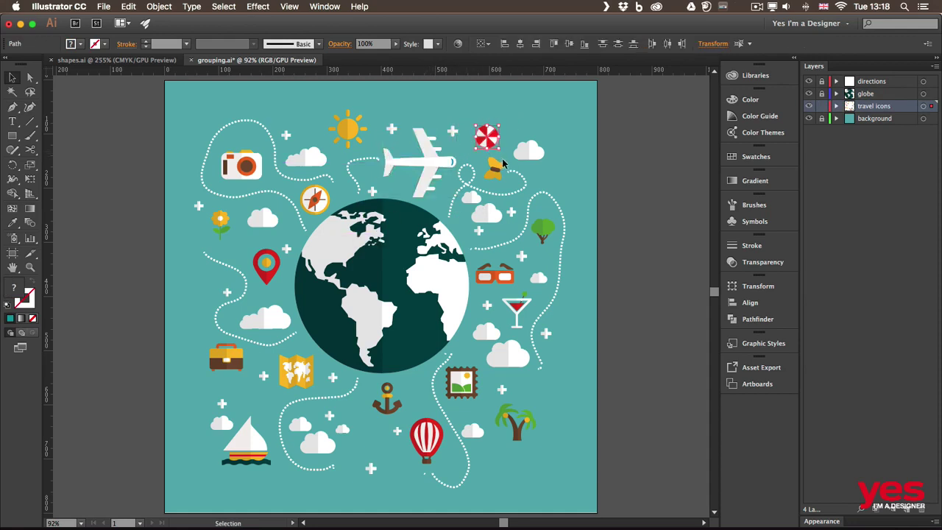
pyautogui.click(491, 145)
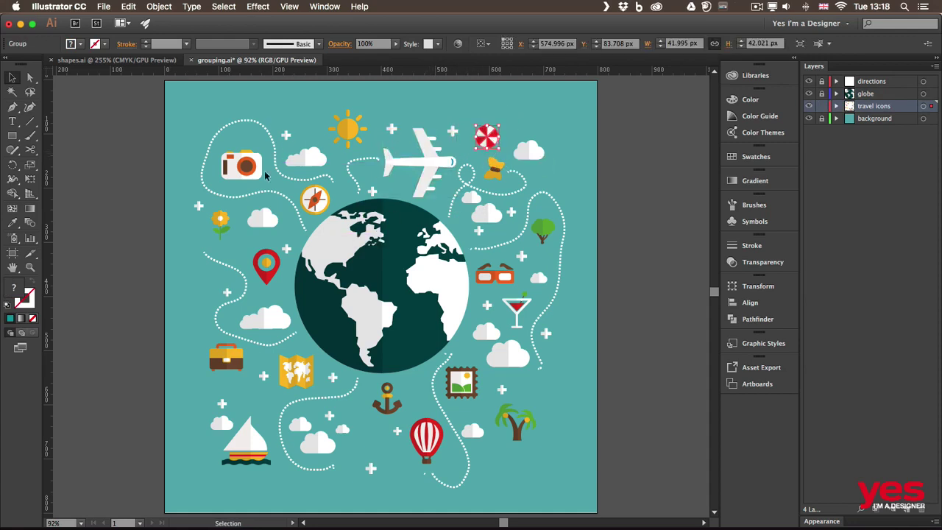
pyautogui.click(277, 287)
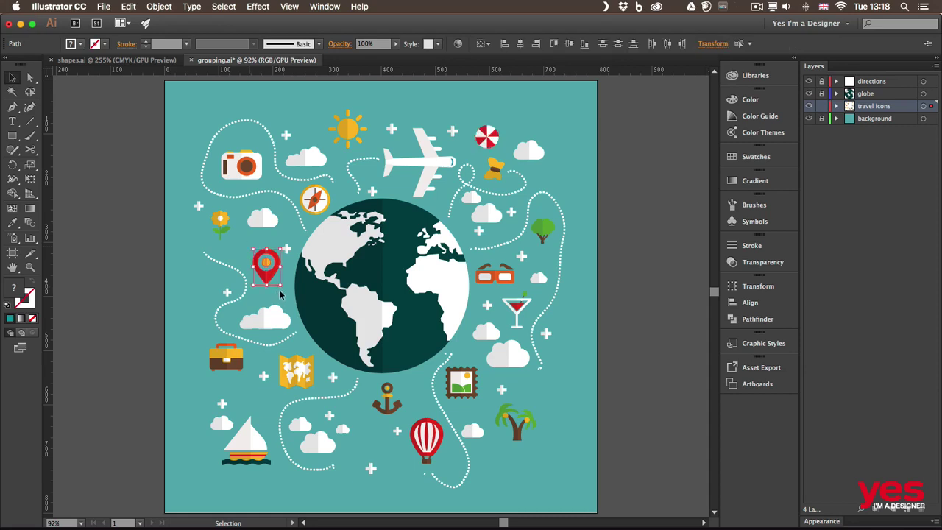
pyautogui.click(272, 285)
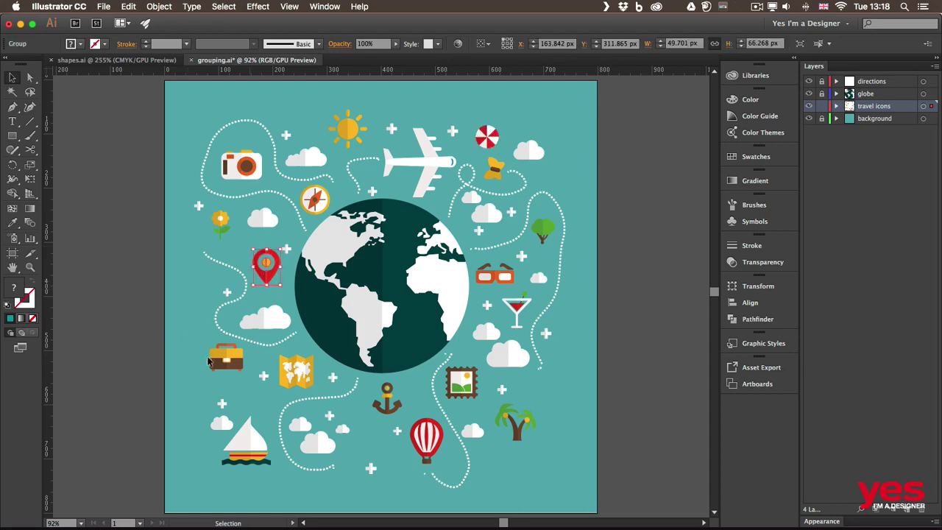
pyautogui.click(240, 367)
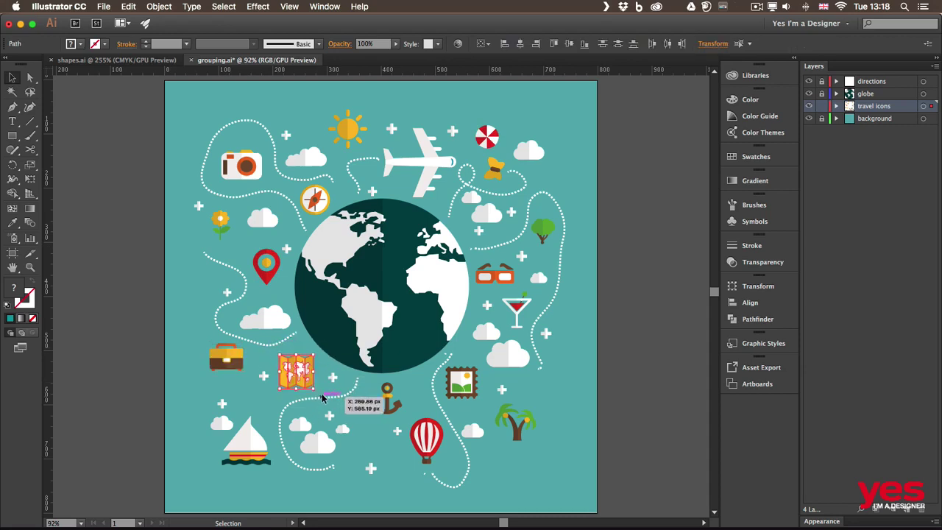
pyautogui.click(298, 376)
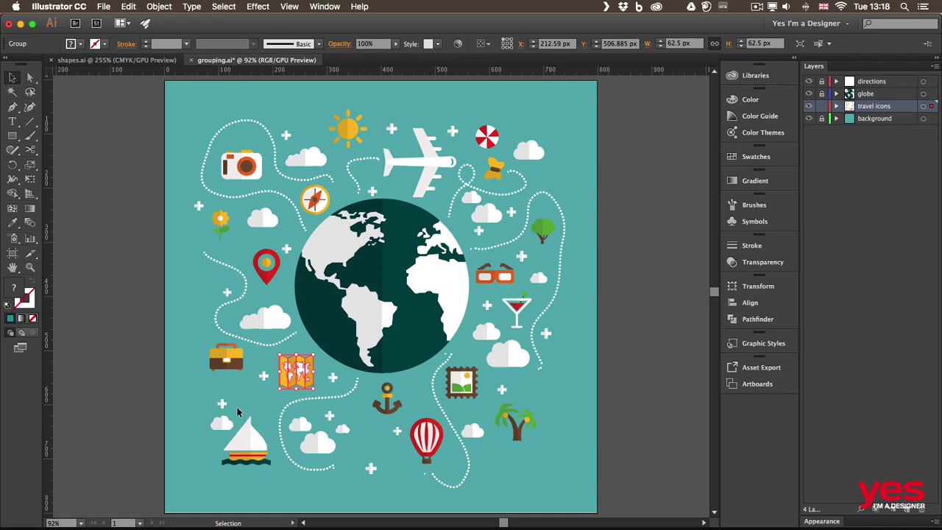
# Select the sailboat group and move it slightly down and to the right
pyautogui.click(266, 459)
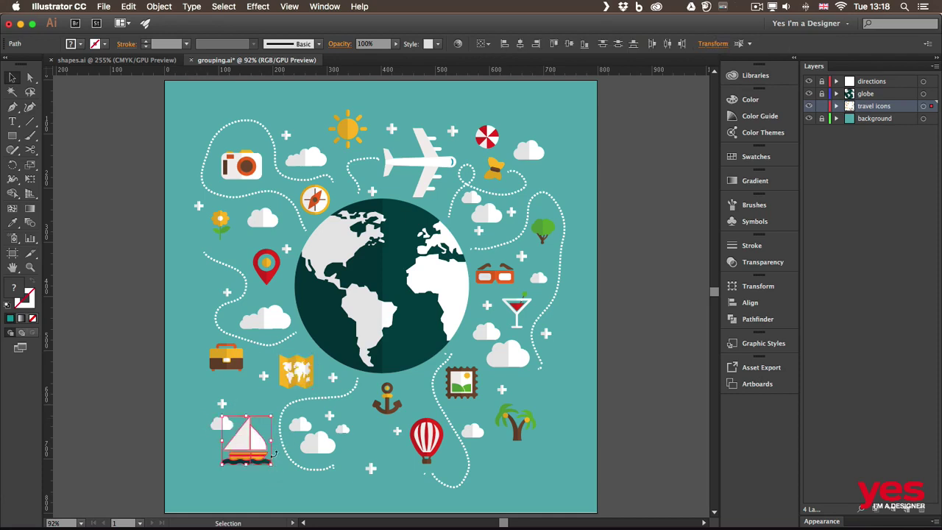
pyautogui.click(188, 411)
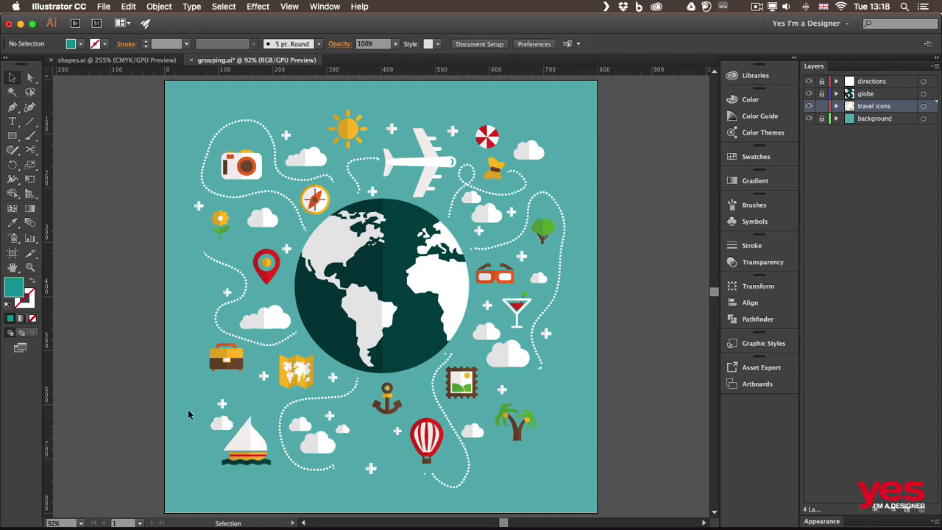
pyautogui.moveTo(244, 445)
pyautogui.mouseDown()
pyautogui.moveTo(254, 454)
pyautogui.moveTo(316, 462)
pyautogui.moveTo(254, 438)
pyautogui.moveTo(245, 448)
pyautogui.mouseUp()
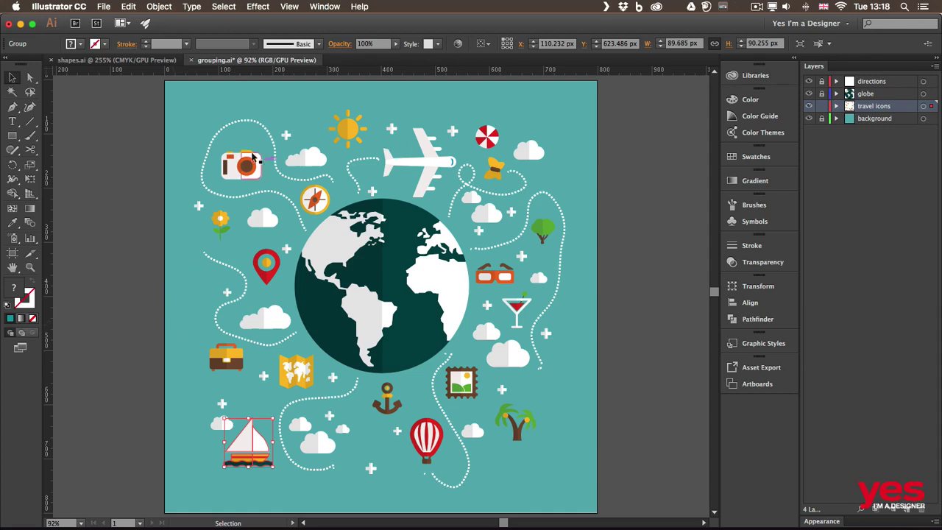
# Enter isolation mode for the airplane group on the travel icons layer
pyautogui.click(432, 168)
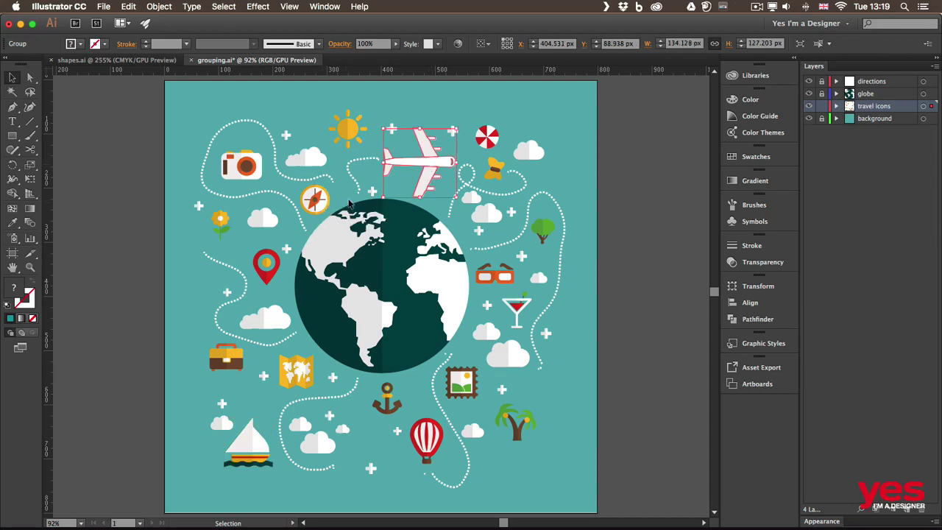
pyautogui.doubleClick(432, 165)
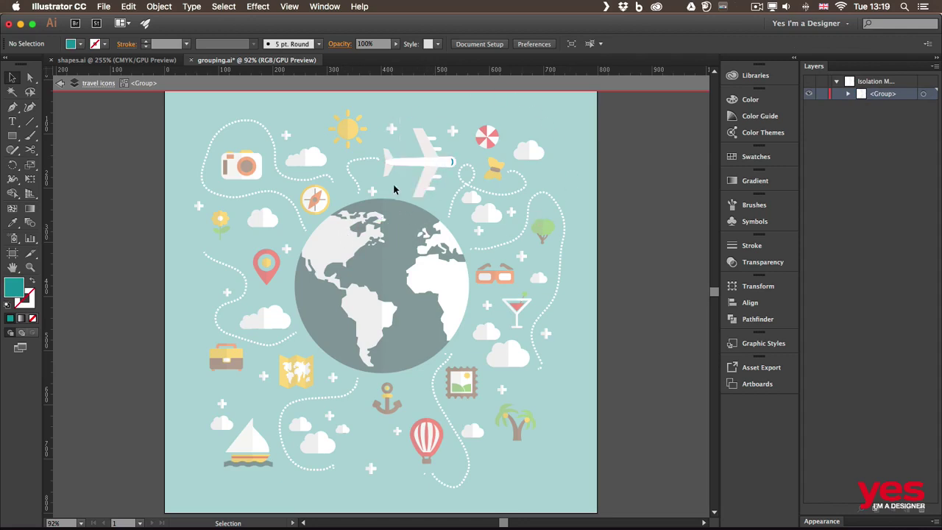
pyautogui.press('super+equal')
pyautogui.press('super+equal')
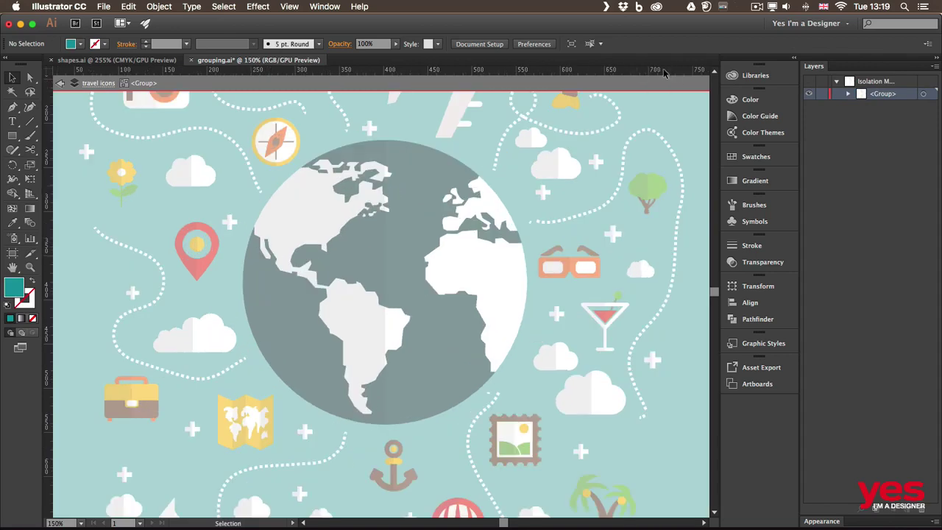
pyautogui.scroll(5, 378, 267)
# Inspect the isolated airplane's fuselage, wings, tail fins, cockpit window and upper engines by selecting them one by one
pyautogui.click(360, 232)
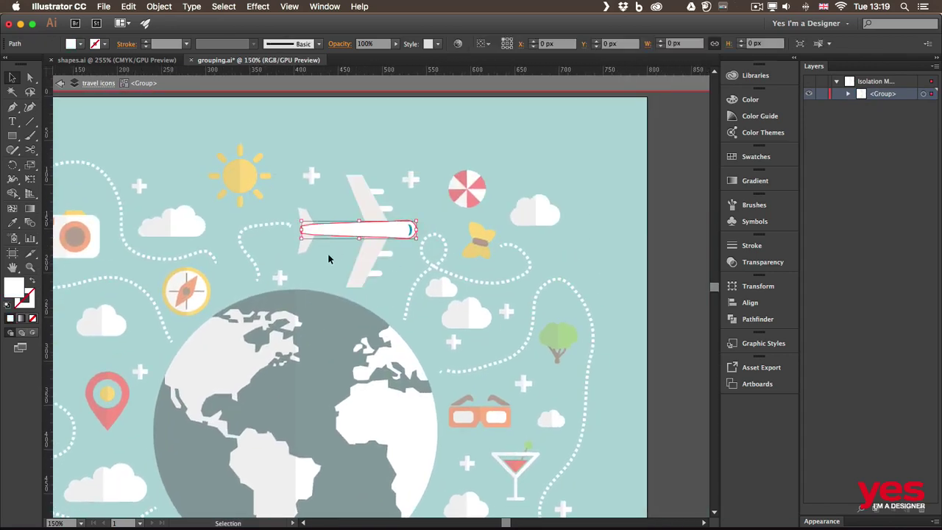
pyautogui.click(361, 199)
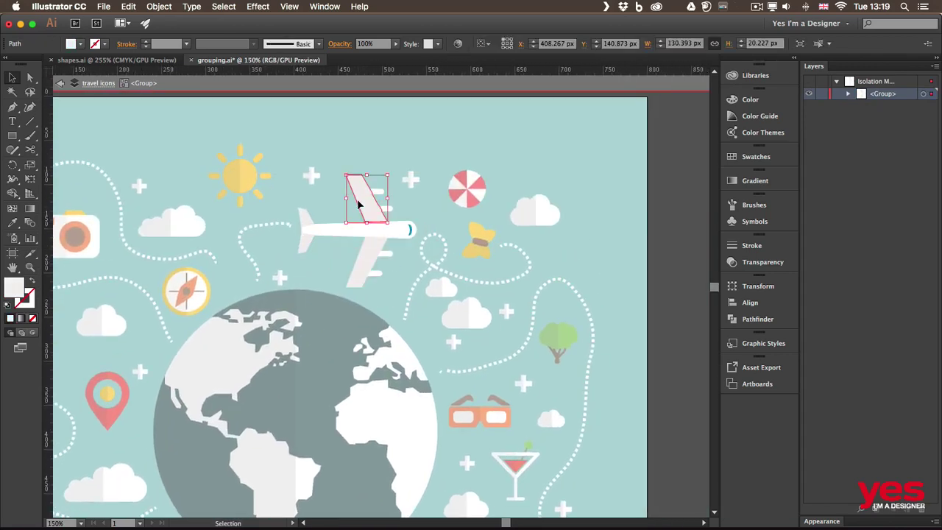
pyautogui.click(364, 257)
pyautogui.click(305, 242)
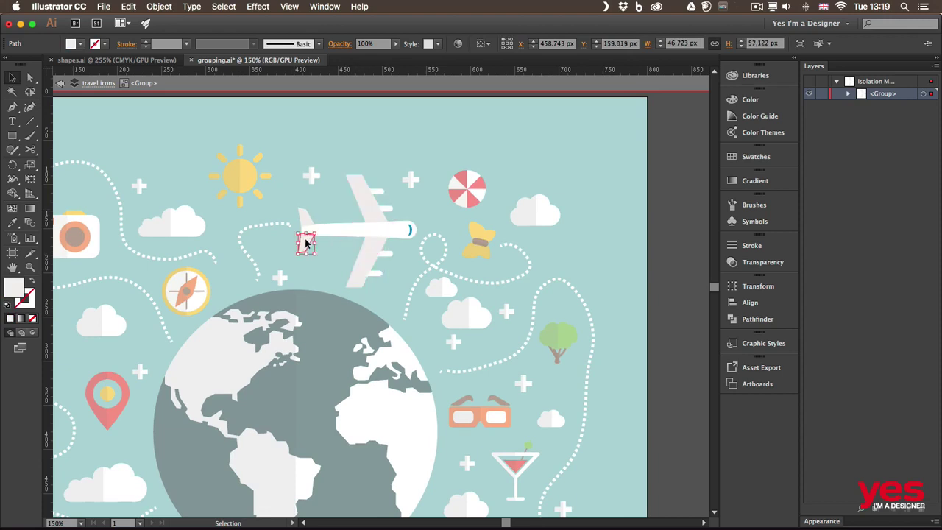
pyautogui.click(304, 216)
pyautogui.click(410, 231)
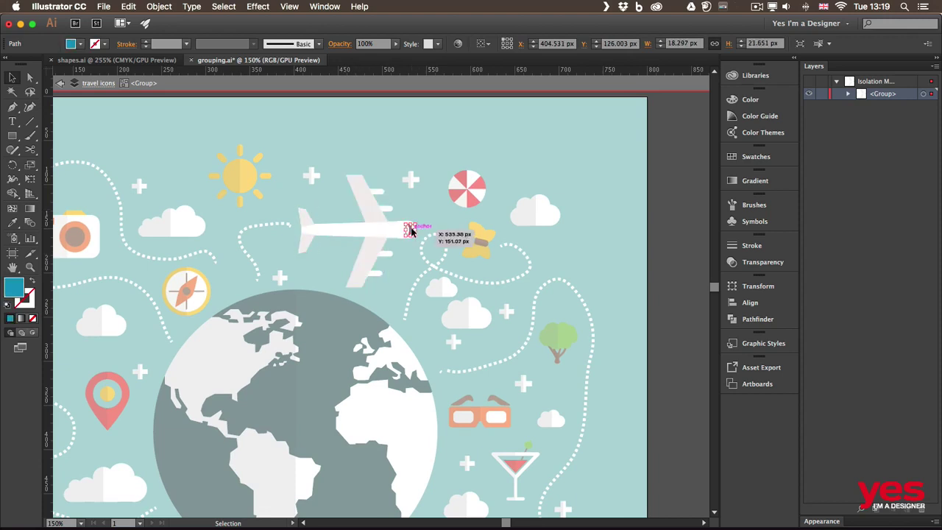
pyautogui.click(386, 207)
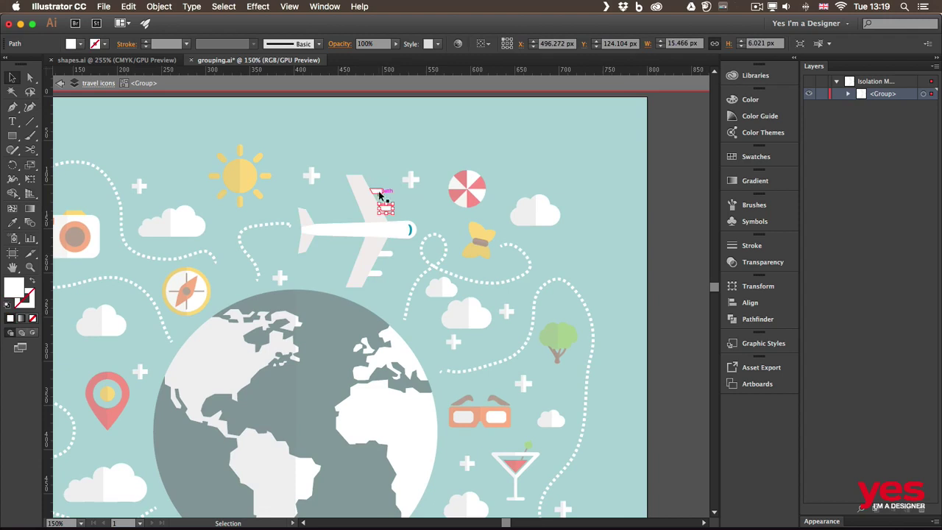
pyautogui.click(377, 193)
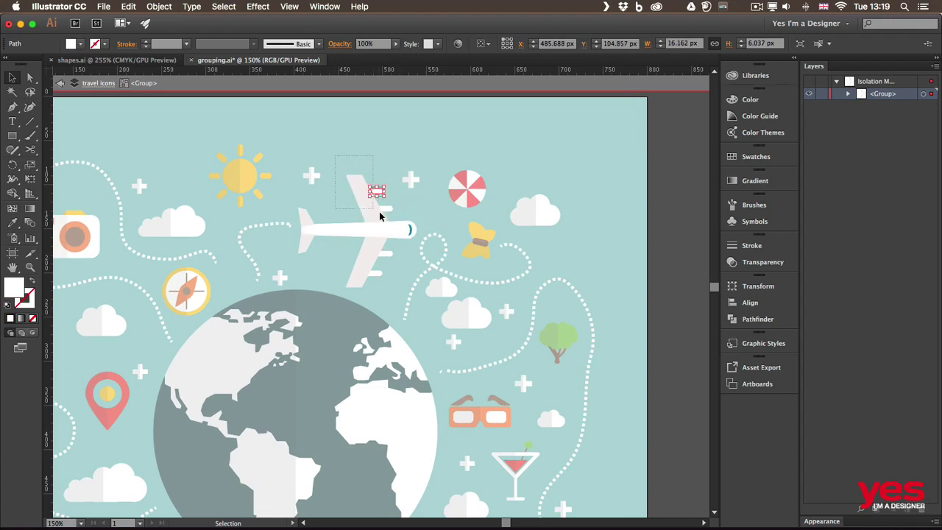
# Delete the airplane's upper wing together with its engines and undo the deletion
pyautogui.keyDown('shift'); pyautogui.click(391, 216); pyautogui.keyUp('shift')
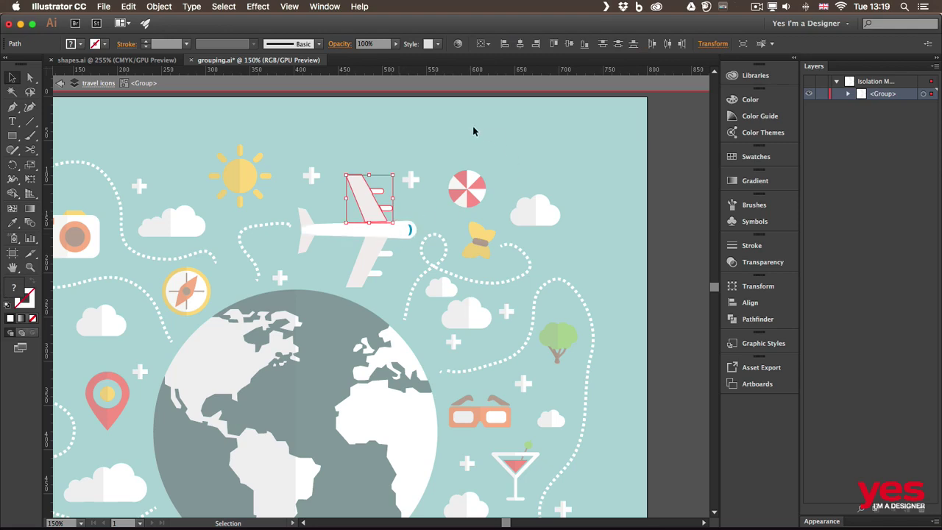
pyautogui.press('Delete')
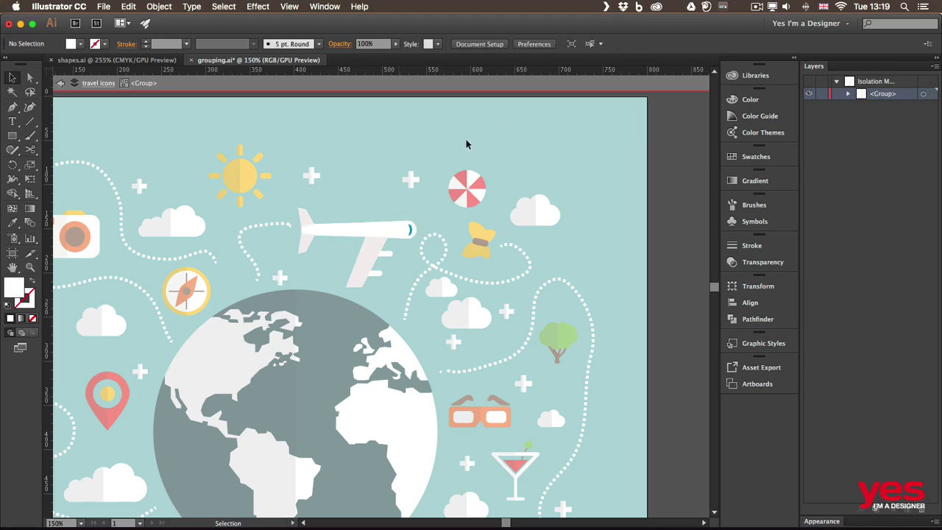
pyautogui.press('super+z')
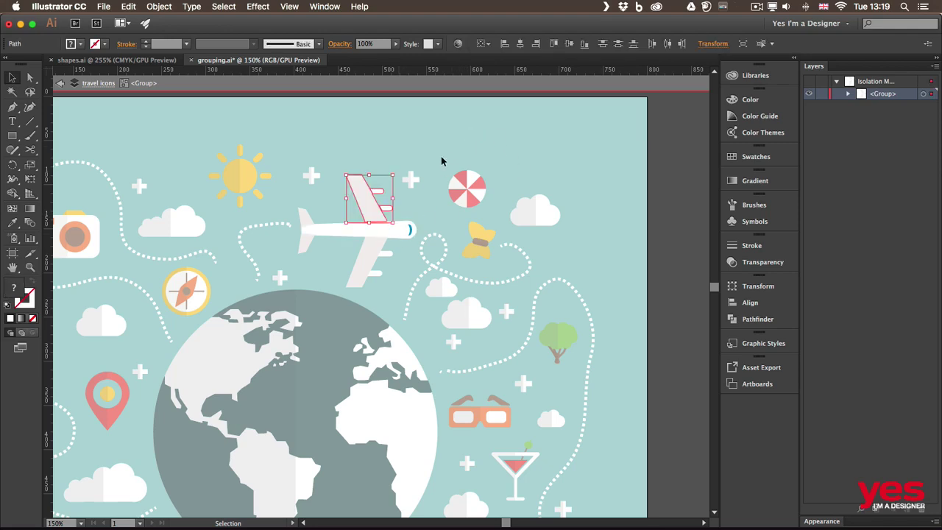
# Shift both airplane wings with their engines back toward the tail and undo the move
pyautogui.keyDown('shift'); pyautogui.click(350, 267); pyautogui.keyUp('shift')
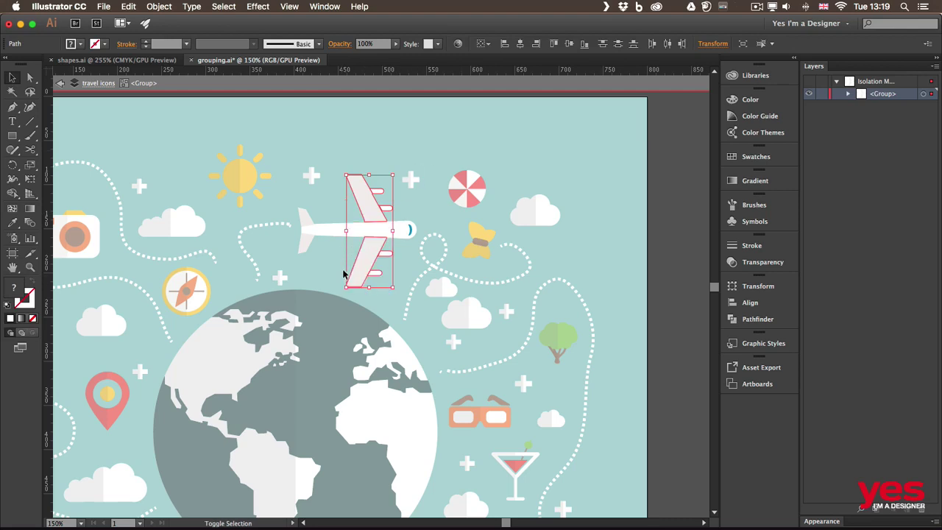
pyautogui.moveTo(373, 250); pyautogui.dragTo(356, 250)
pyautogui.click(388, 157)
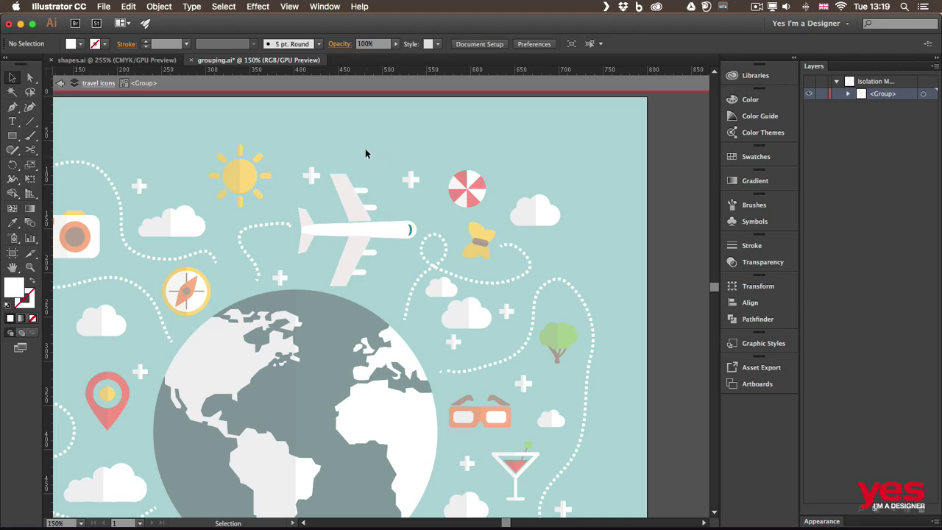
pyautogui.press('super+z')
pyautogui.click(249, 140)
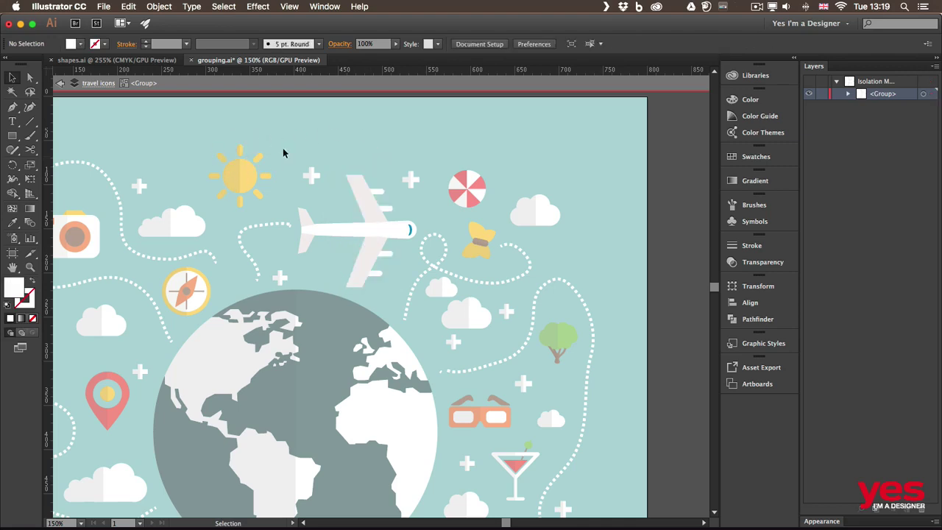
# Exit the airplane group's isolation mode and isolate the compass group for editing
pyautogui.doubleClick(320, 128)
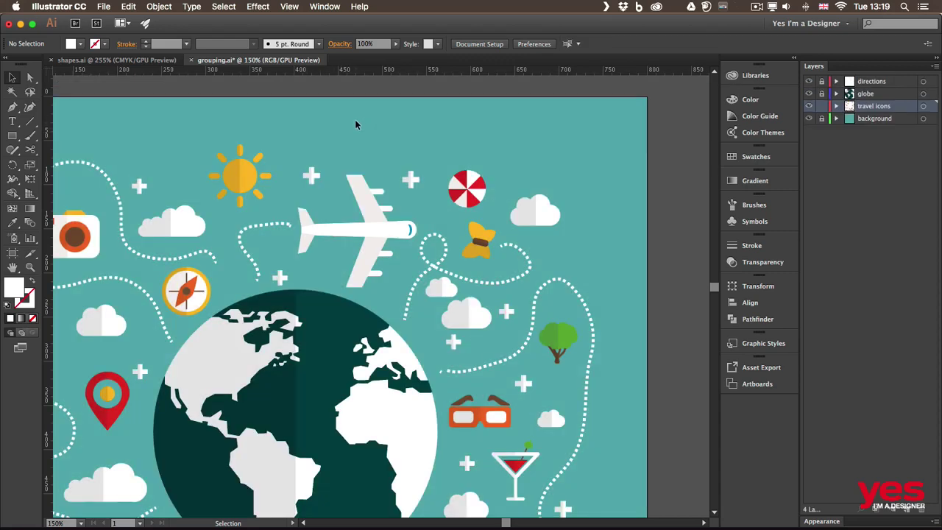
pyautogui.hscroll(-10, 243, 169)
pyautogui.scroll(-3, 242, 170)
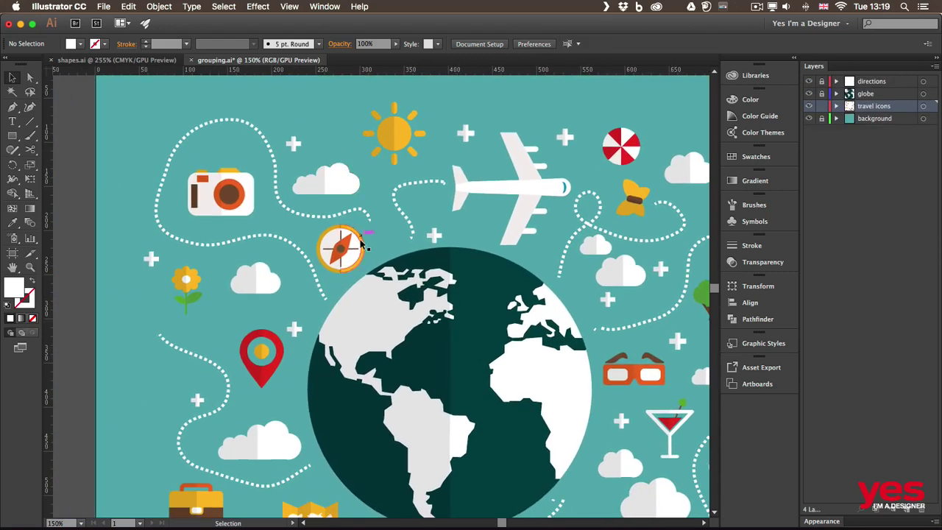
pyautogui.doubleClick(353, 253)
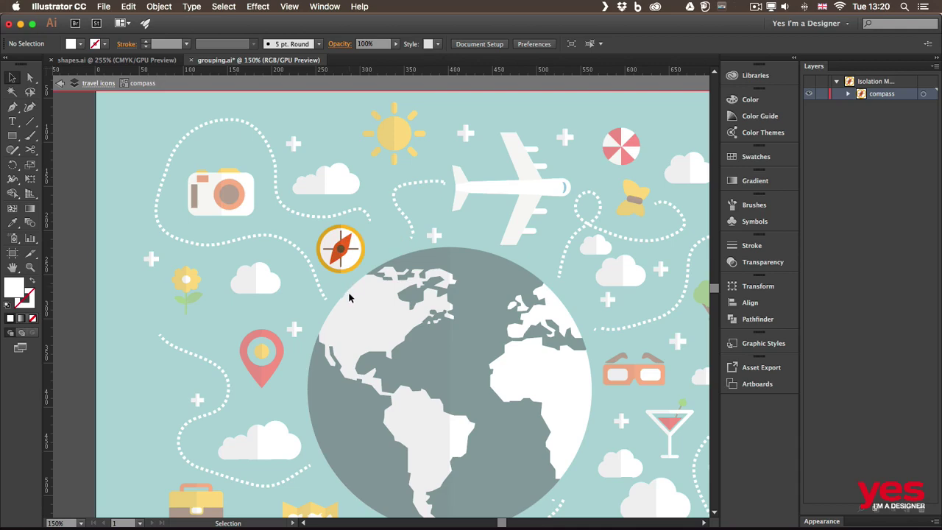
pyautogui.press('super+plus')
pyautogui.press('super+plus')
pyautogui.press('super+plus')
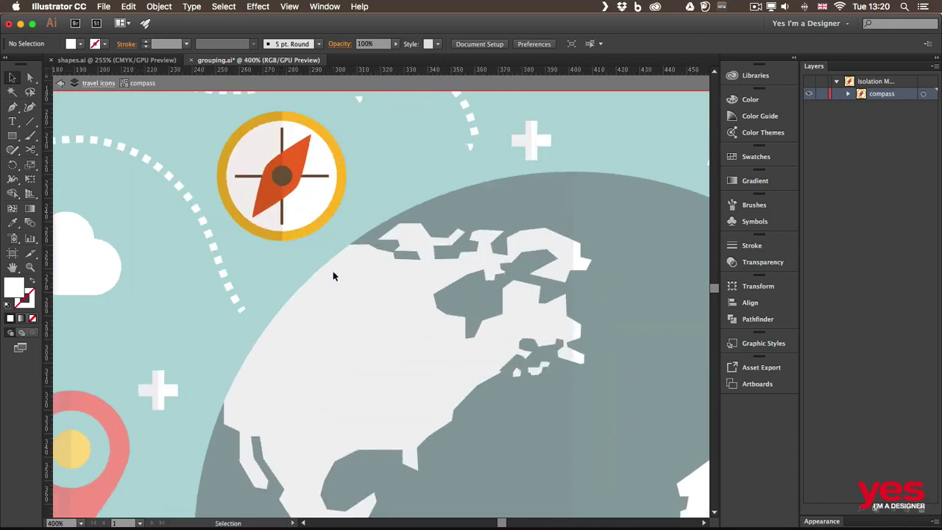
pyautogui.press('space')
pyautogui.moveTo(458, 120); pyautogui.dragTo(525, 213)
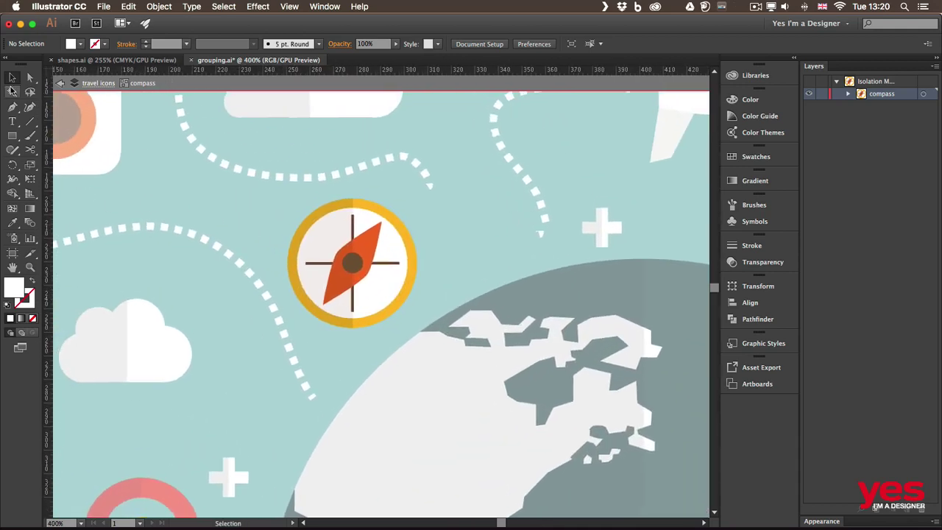
# Rotate both halves of the compass needle counterclockwise until it points up-left, and exit isolation mode
pyautogui.click(372, 251)
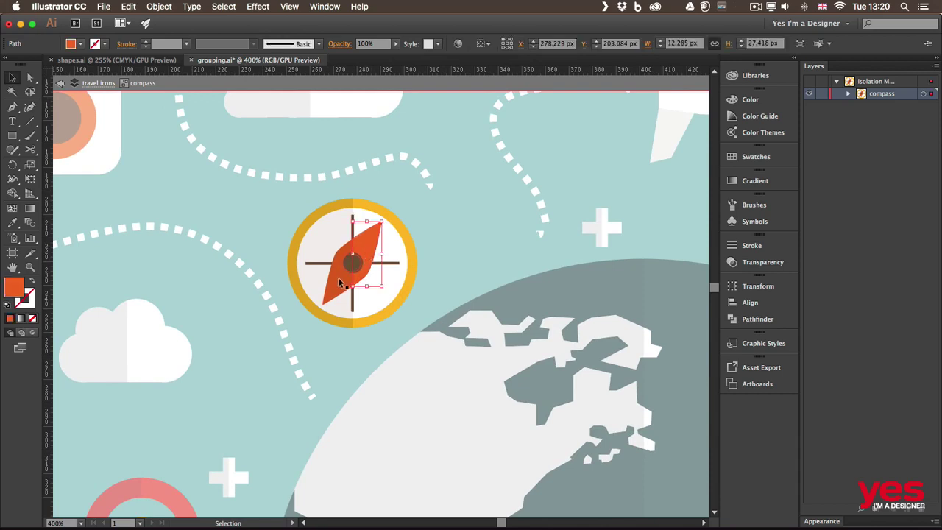
pyautogui.keyDown('shift'); pyautogui.click(335, 278); pyautogui.keyUp('shift')
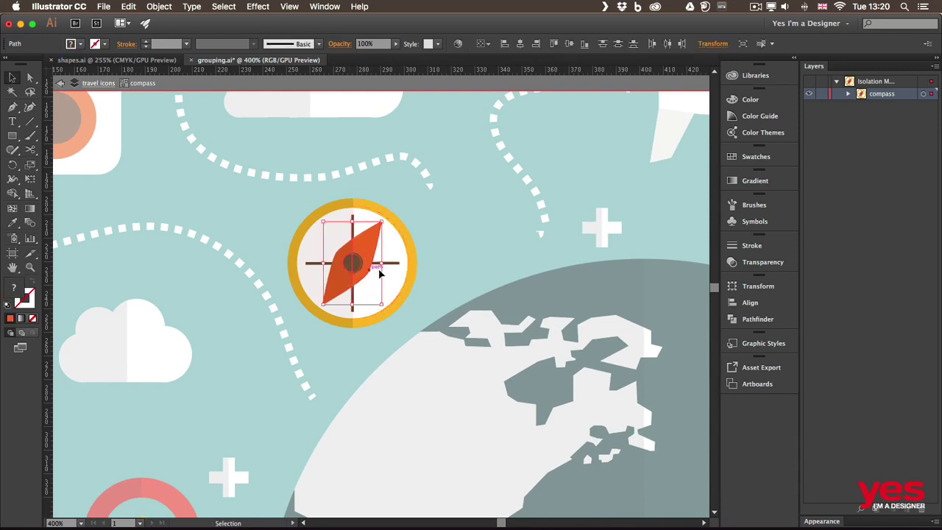
pyautogui.click(13, 164)
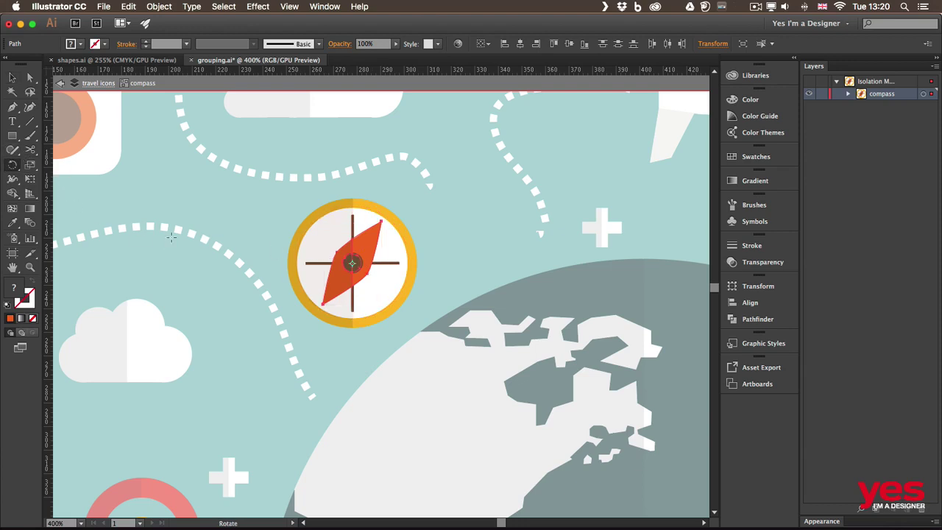
pyautogui.moveTo(367, 236); pyautogui.dragTo(326, 250)
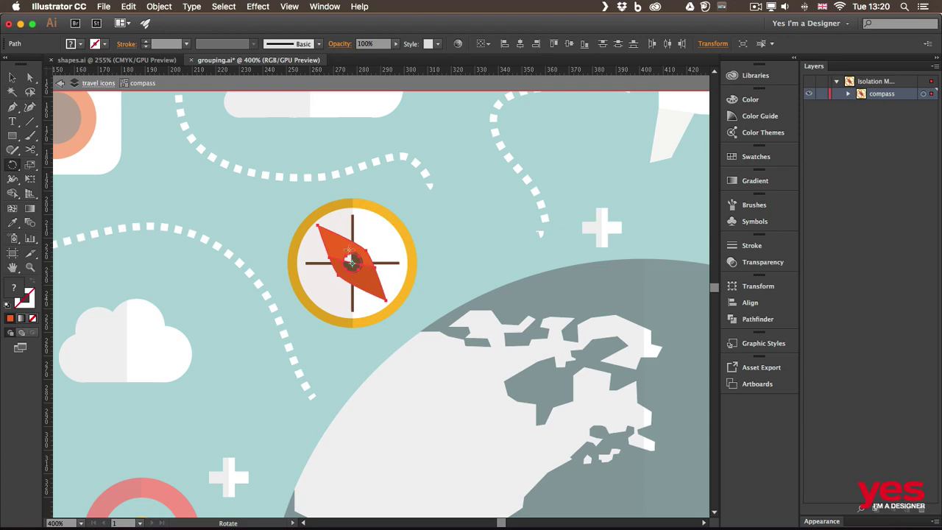
pyautogui.press('v')
pyautogui.click(452, 217)
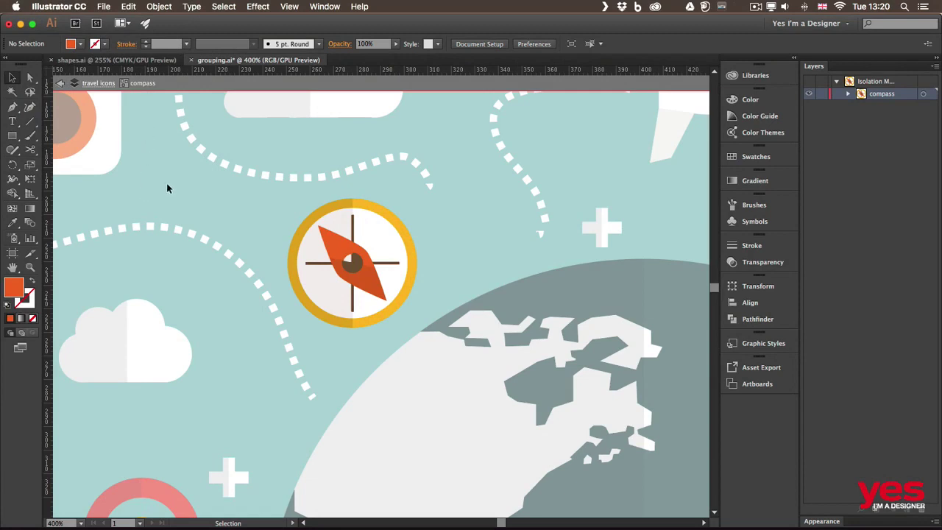
pyautogui.click(59, 83)
pyautogui.click(60, 83)
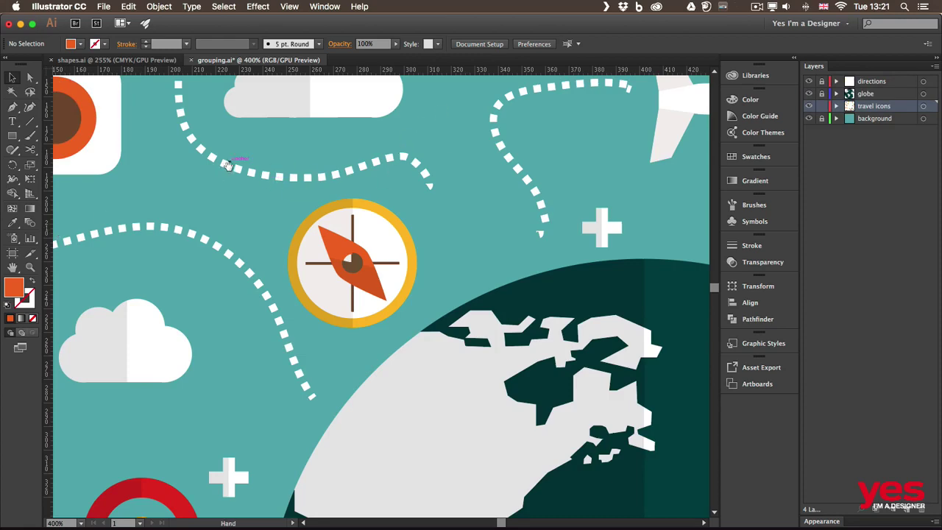
# Move the compass group across the artwork so that it overlaps the right side of the camera
pyautogui.moveTo(212, 167); pyautogui.dragTo(414, 247)
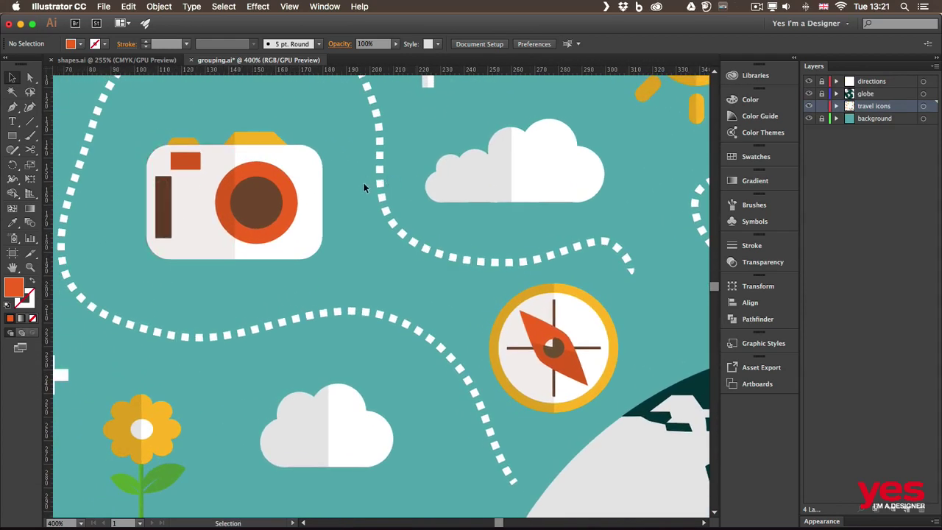
pyautogui.moveTo(530, 309); pyautogui.dragTo(318, 222)
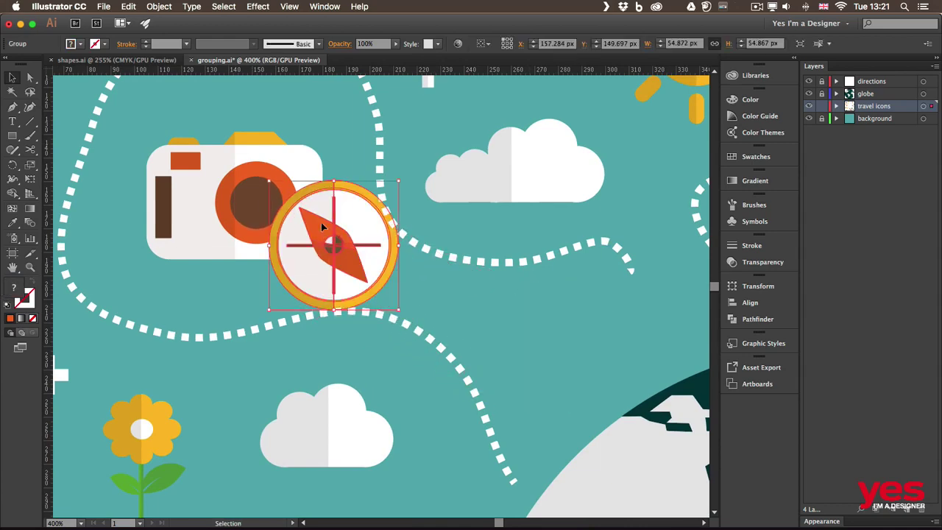
pyautogui.moveTo(318, 217); pyautogui.dragTo(346, 190)
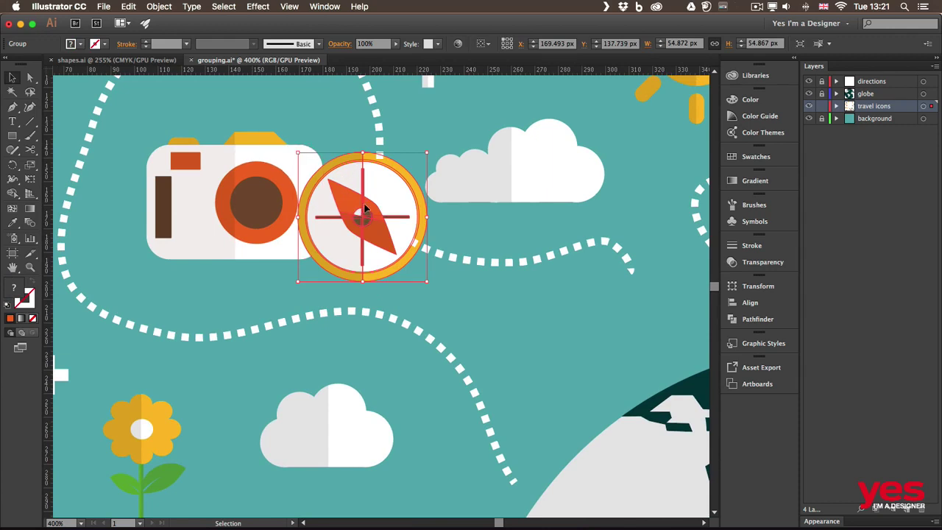
pyautogui.moveTo(347, 199); pyautogui.dragTo(329, 209)
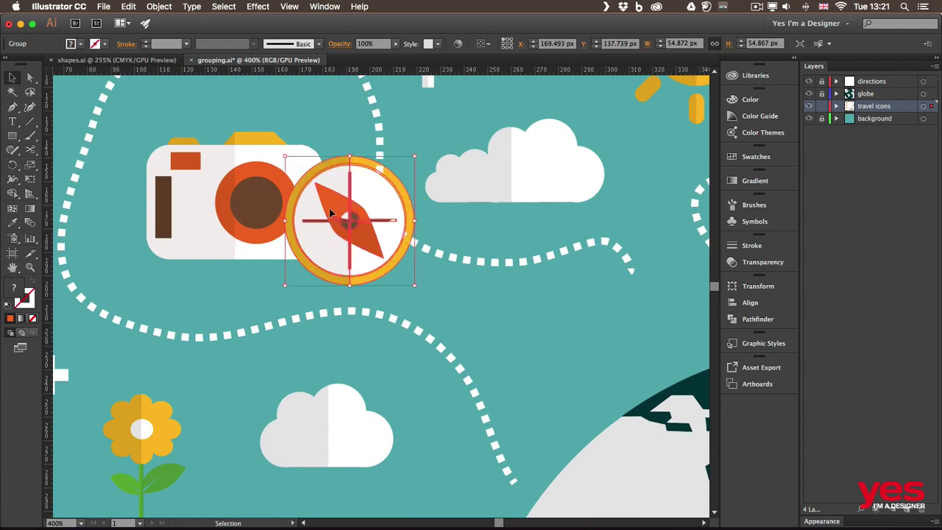
# Send the compass to the back so it sits behind the camera, and shift it slightly down and deselect it
pyautogui.rightClick(332, 195)
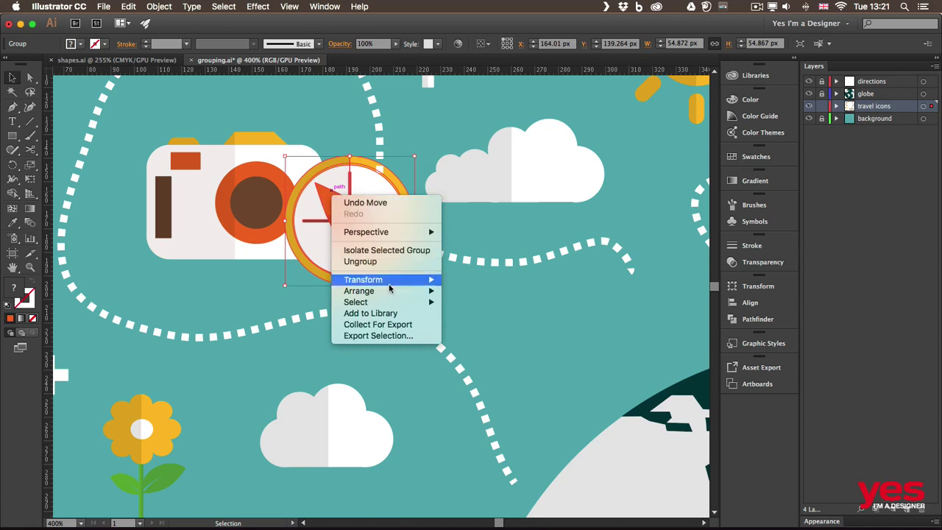
pyautogui.moveTo(400, 298)
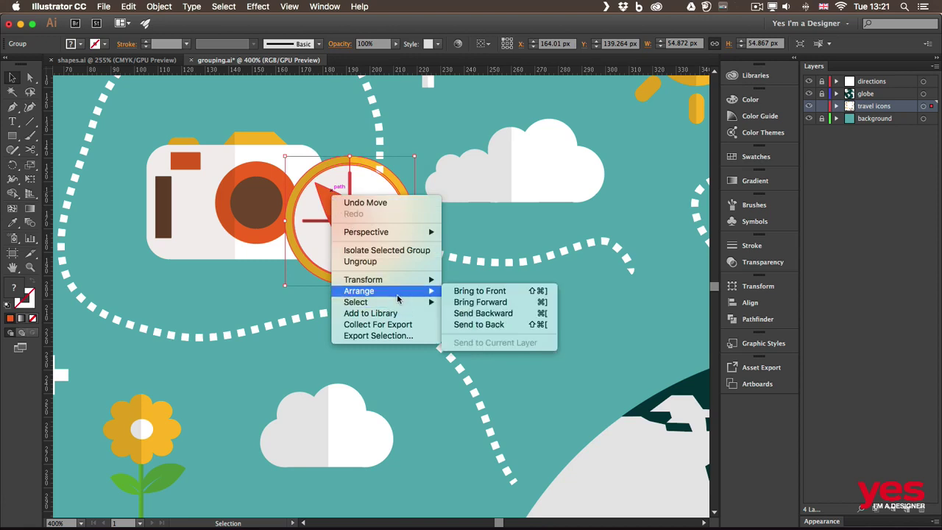
pyautogui.click(491, 326)
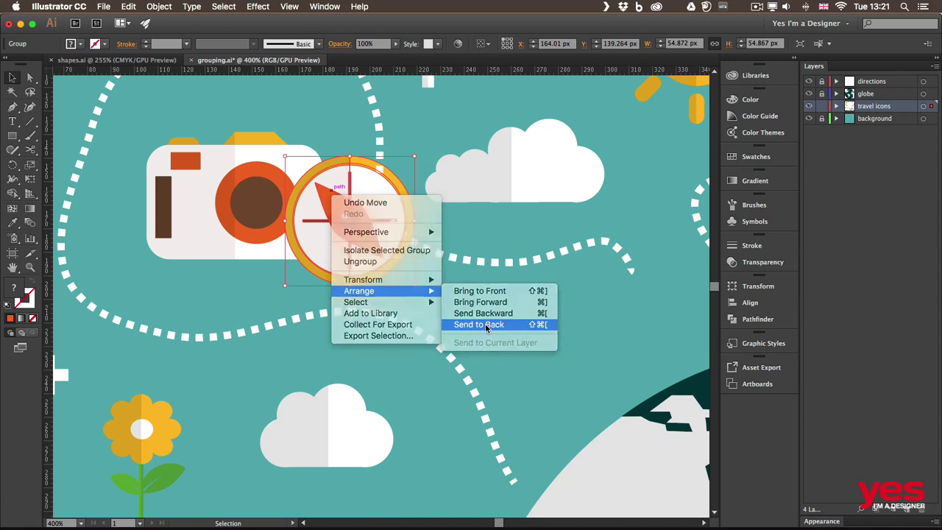
pyautogui.moveTo(345, 179); pyautogui.dragTo(336, 204)
pyautogui.click(332, 332)
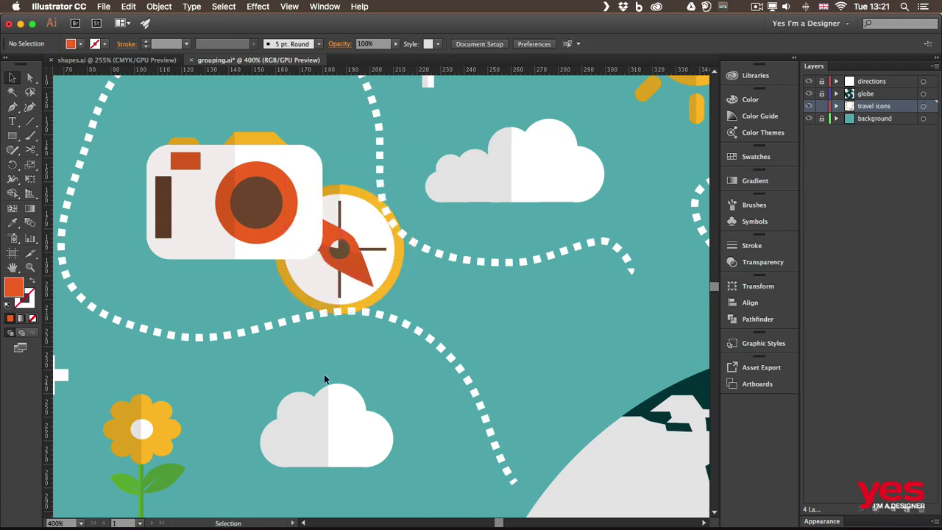
# Move the compass to the camera's lower-left corner and step it backward, forward and backward again in the stacking order
pyautogui.moveTo(344, 257); pyautogui.dragTo(217, 262)
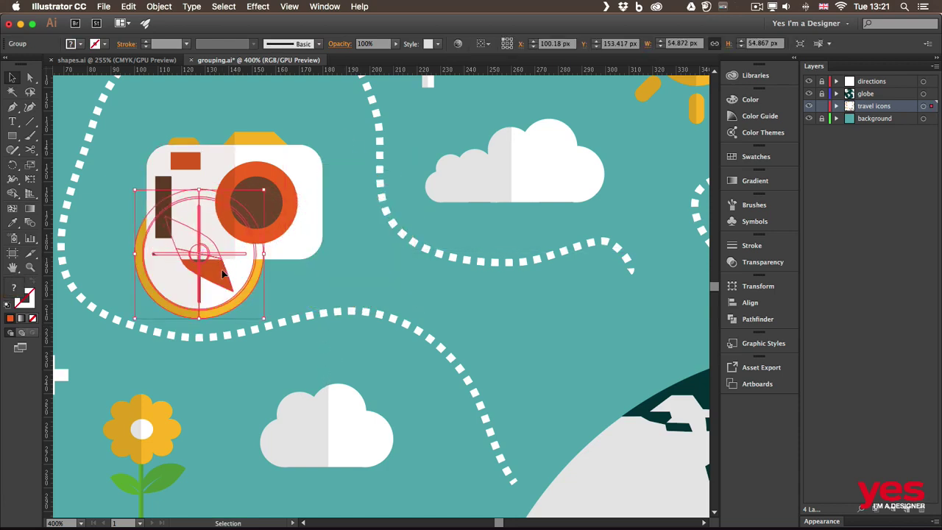
pyautogui.rightClick(213, 290)
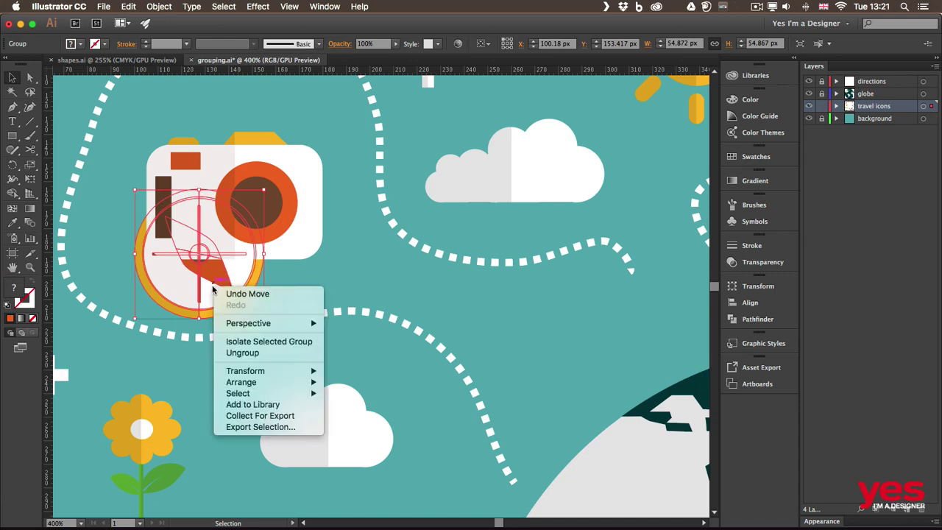
pyautogui.moveTo(278, 388)
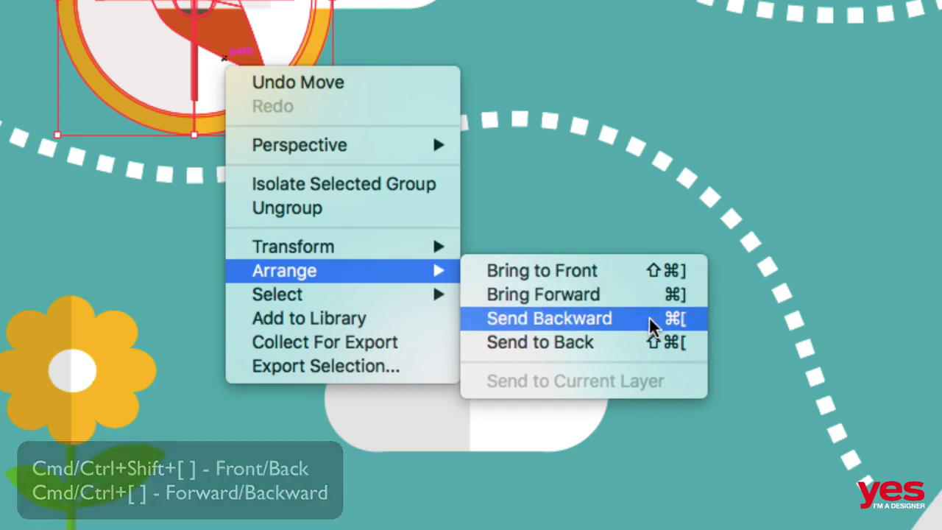
pyautogui.click(651, 318)
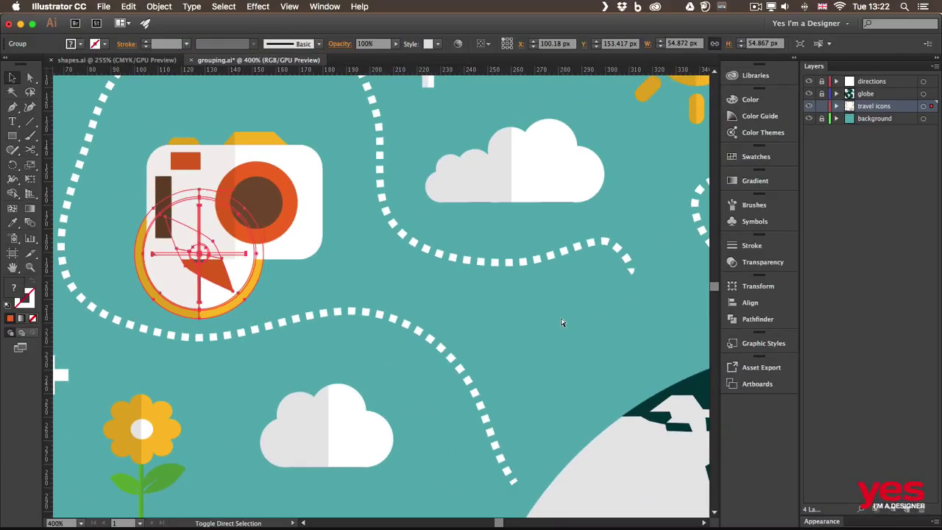
pyautogui.press('super+bracketright')
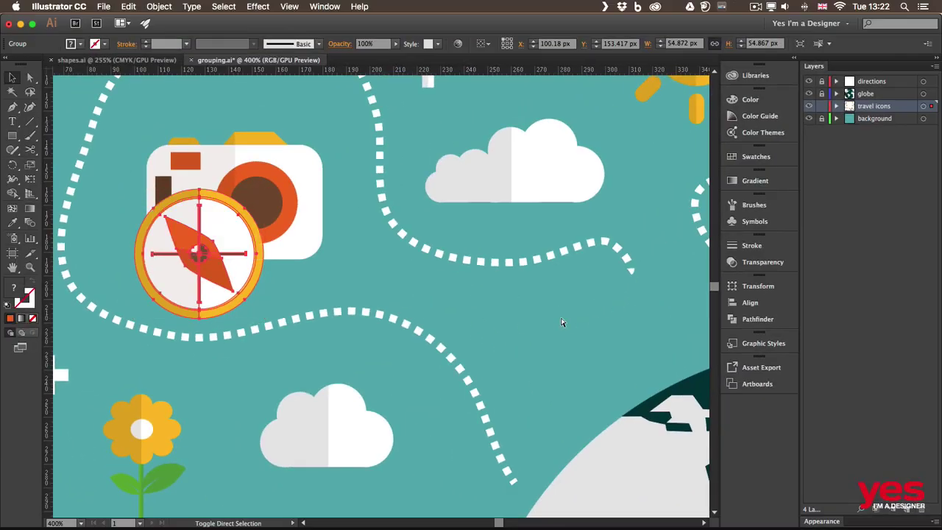
pyautogui.press('super+bracketleft')
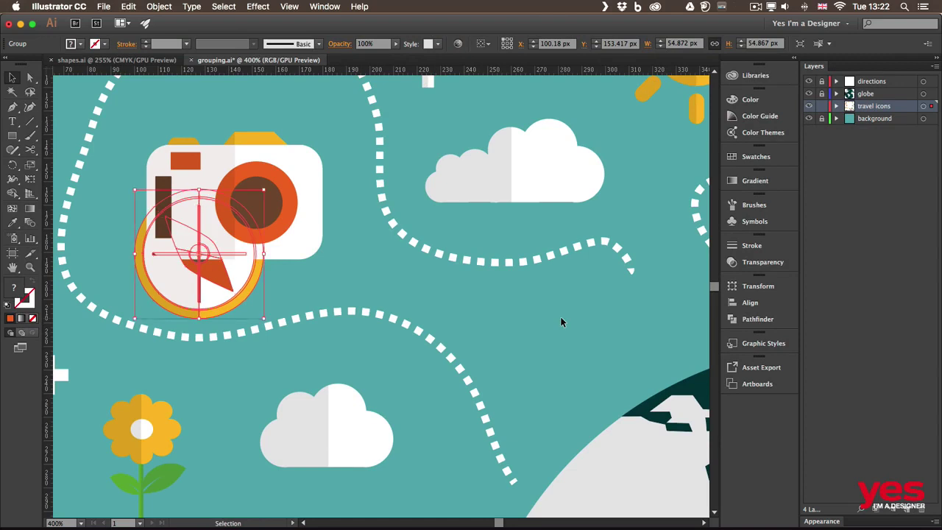
# Expand the travel icons layer and bring the camera and compass groups together to the front of it
pyautogui.click(837, 106)
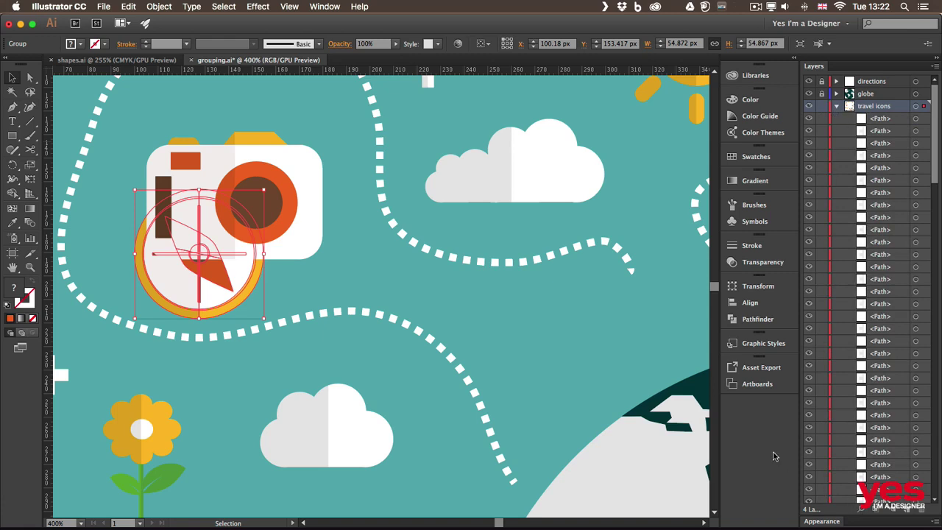
pyautogui.click(180, 118)
pyautogui.moveTo(143, 133); pyautogui.dragTo(319, 282)
pyautogui.press('shift+super+bracketright')
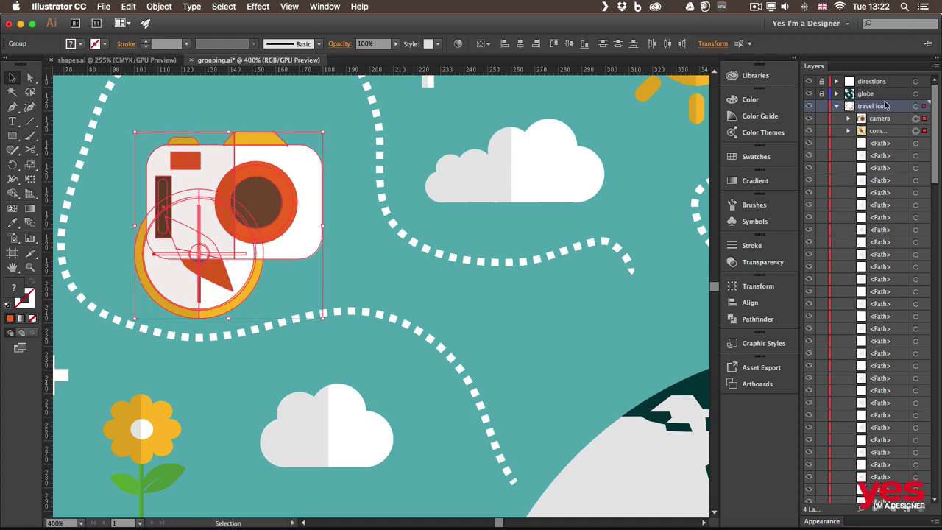
# Reorder the compass group above the camera group within the travel icons layer, and return it below the camera
pyautogui.click(273, 280)
pyautogui.click(236, 289)
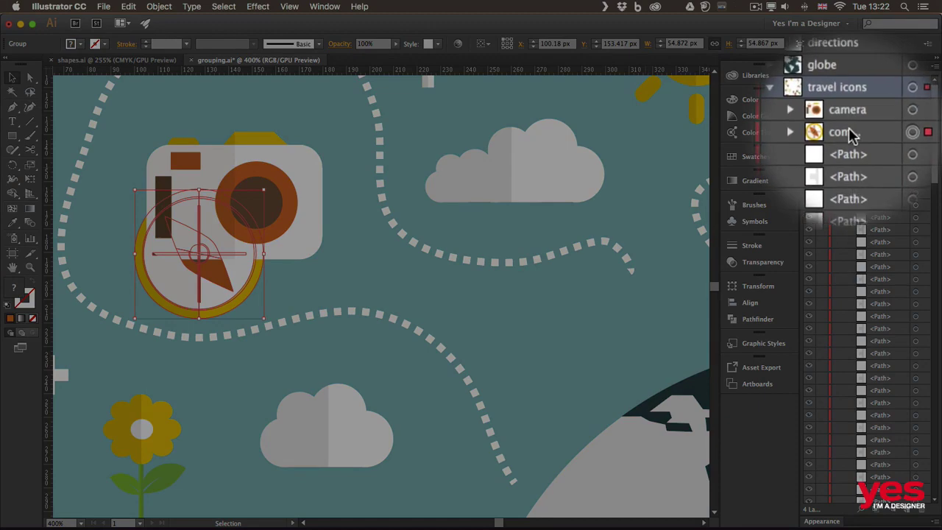
pyautogui.moveTo(881, 119); pyautogui.dragTo(883, 120)
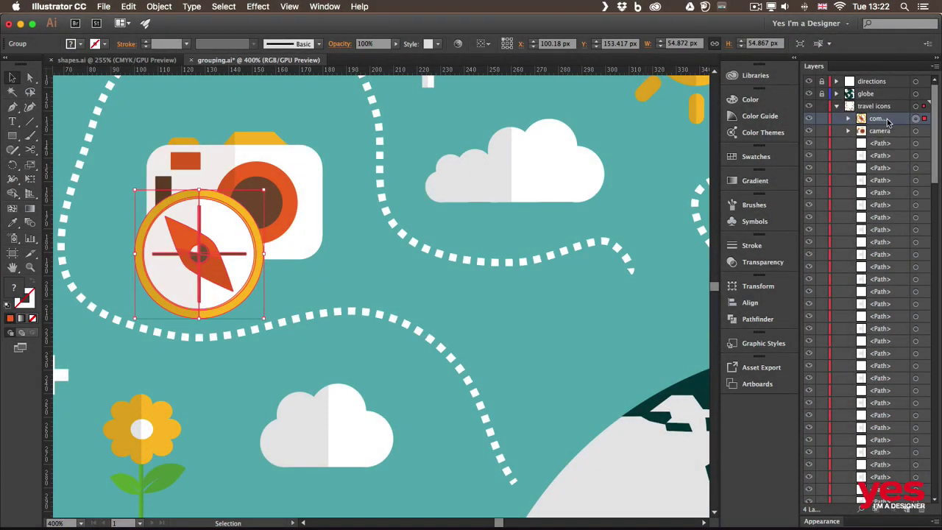
pyautogui.moveTo(888, 121); pyautogui.dragTo(882, 136)
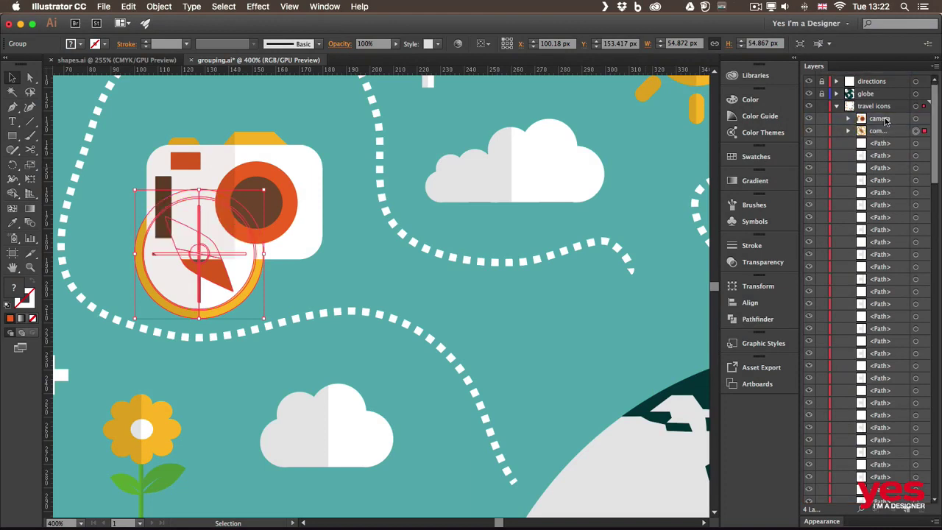
# Nest the compass inside the camera group, expand that group to check its contents, and take the compass back out
pyautogui.moveTo(886, 125); pyautogui.dragTo(889, 119)
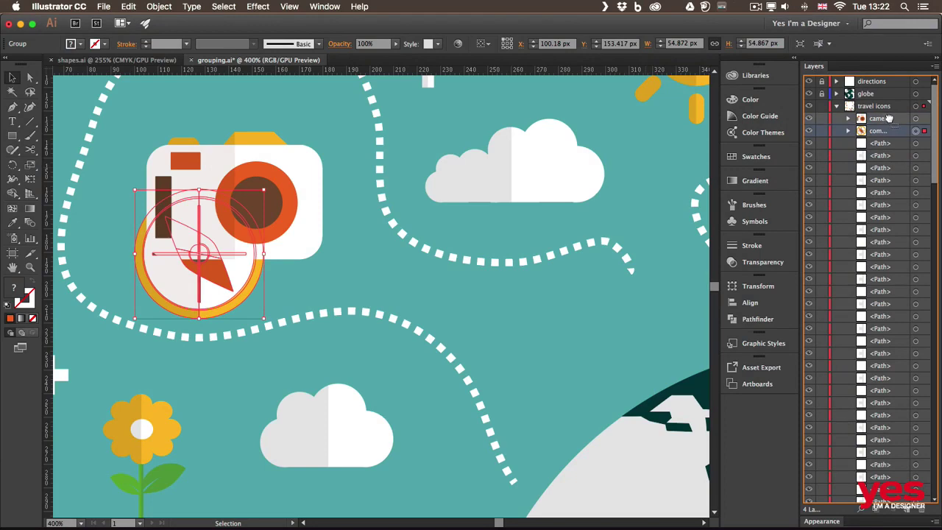
pyautogui.moveTo(888, 119)
pyautogui.mouseDown()
pyautogui.moveTo(846, 118)
pyautogui.moveTo(888, 131)
pyautogui.mouseUp()
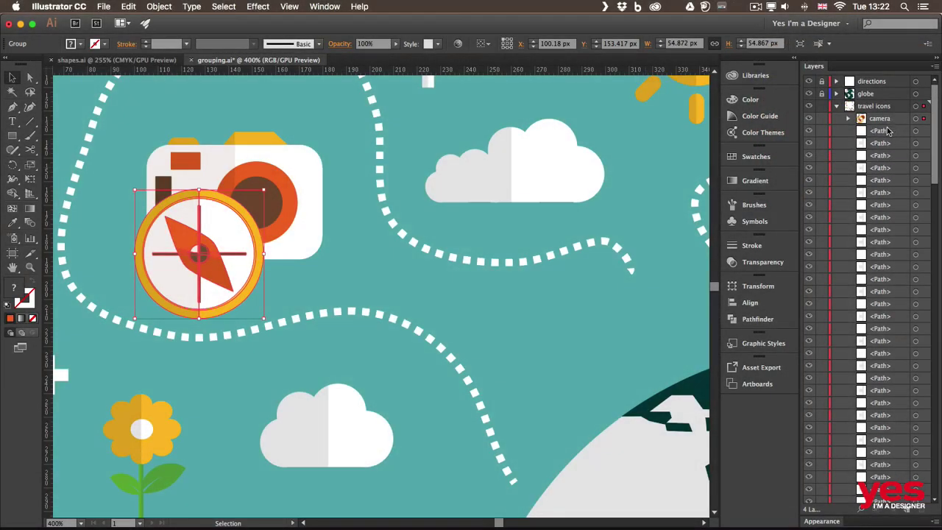
pyautogui.click(848, 118)
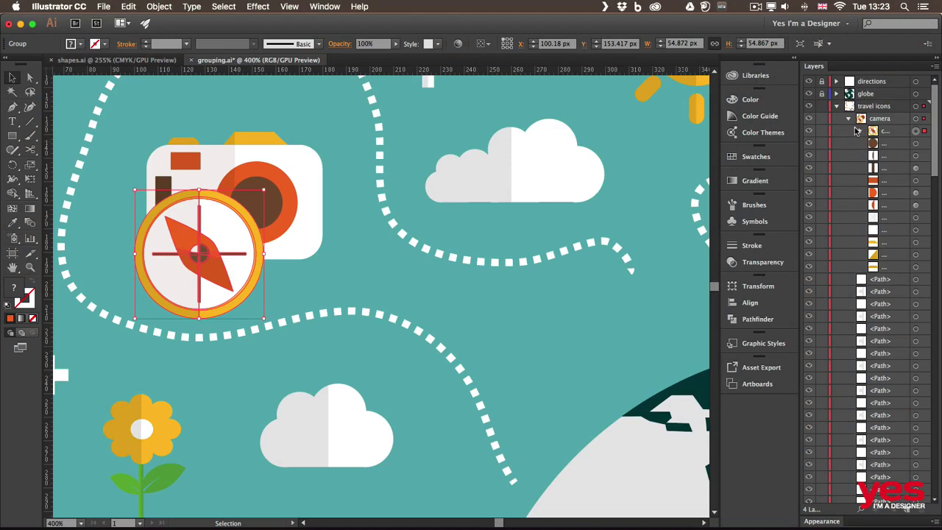
pyautogui.moveTo(856, 130); pyautogui.dragTo(836, 131)
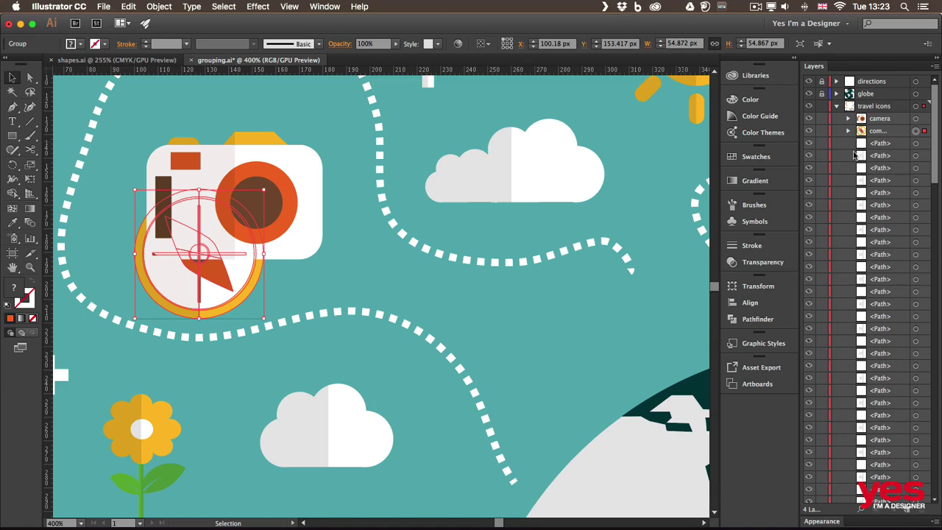
# Select the camera and compass groups through their layer targets, move both slightly upward together, and deselect them
pyautogui.press('super+shift+a')
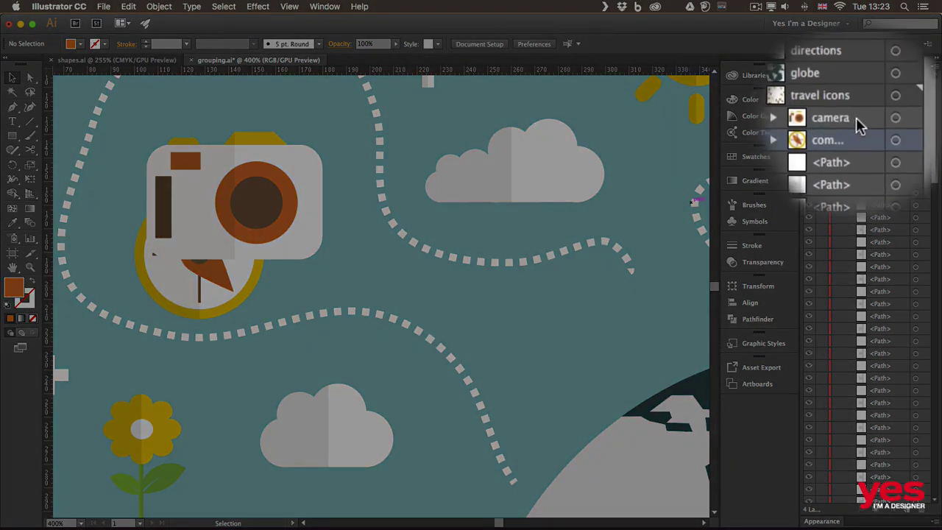
pyautogui.click(853, 119)
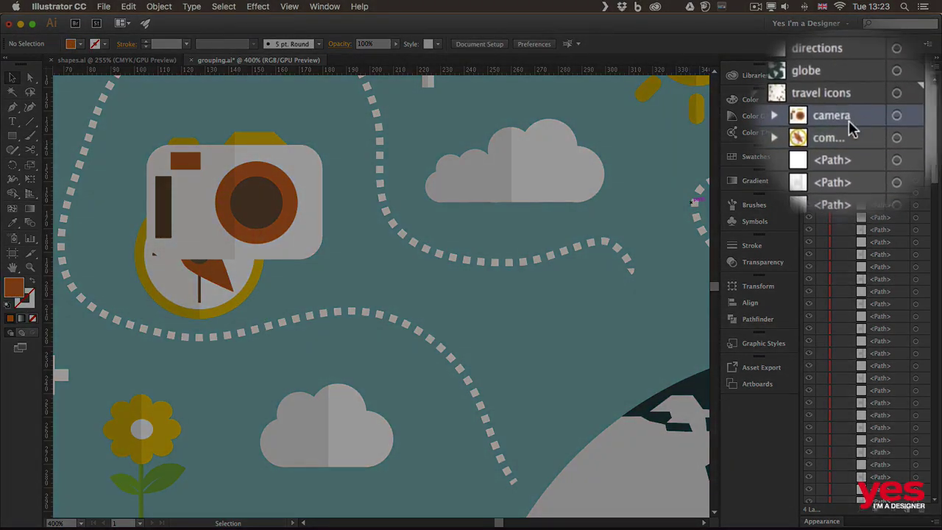
pyautogui.click(916, 119)
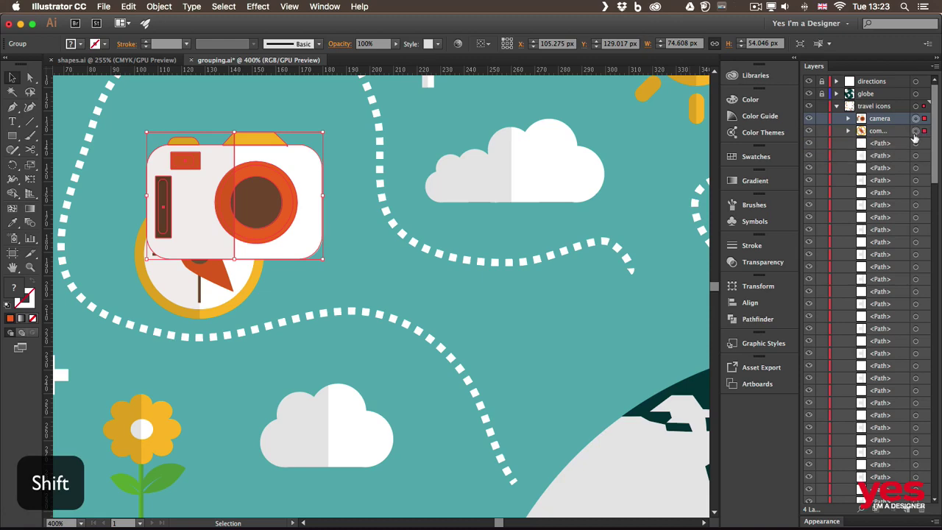
pyautogui.keyDown('shift'); pyautogui.click(916, 132); pyautogui.keyUp('shift')
pyautogui.moveTo(297, 223); pyautogui.dragTo(257, 184)
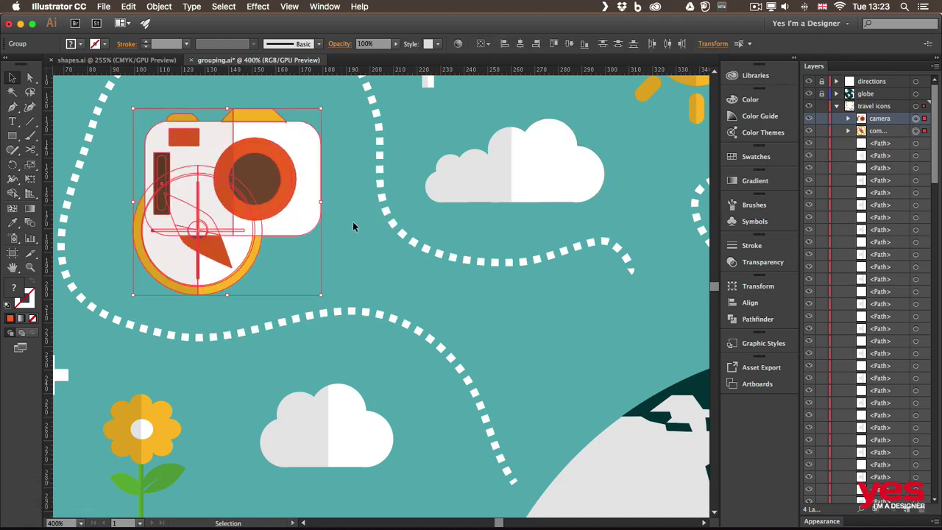
pyautogui.click(358, 256)
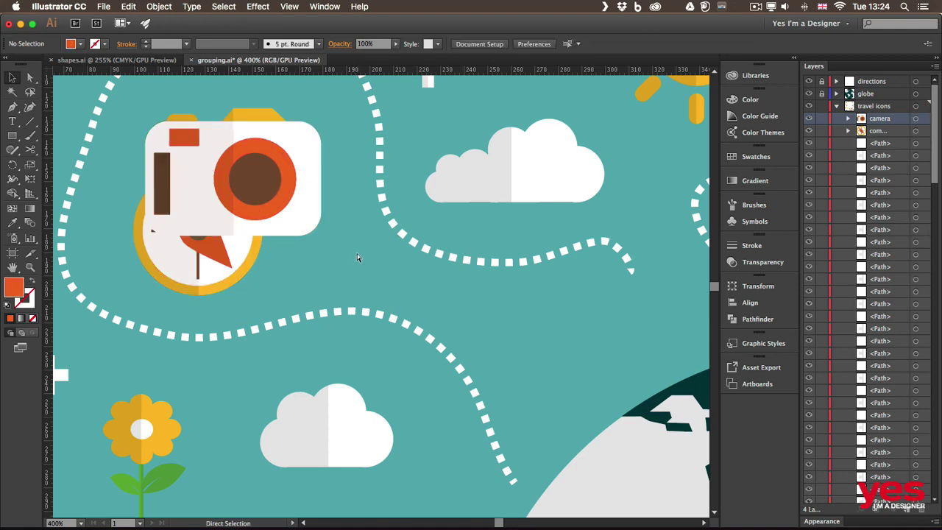
# Move the compass out from behind the camera to the globe's upper-left edge, leaving the camera in place
pyautogui.press('super+0')
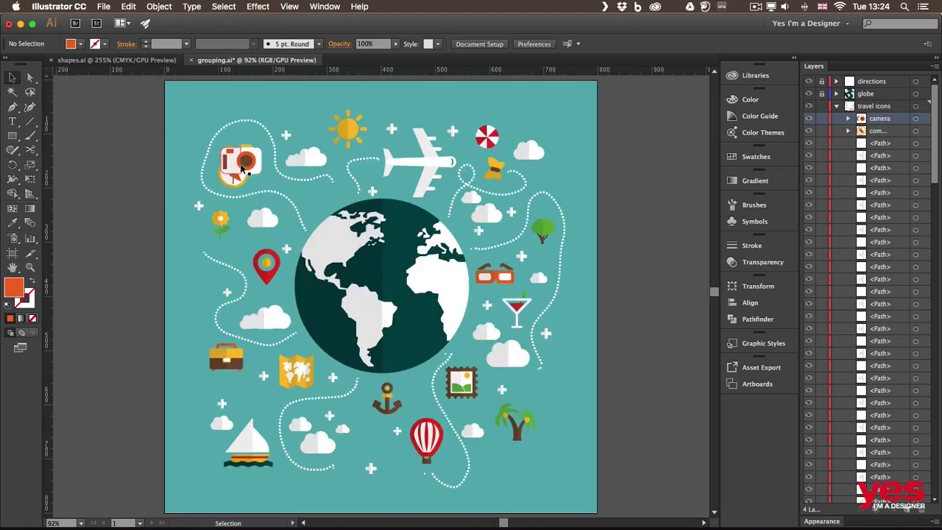
pyautogui.moveTo(252, 162); pyautogui.dragTo(281, 196)
pyautogui.press('super+z')
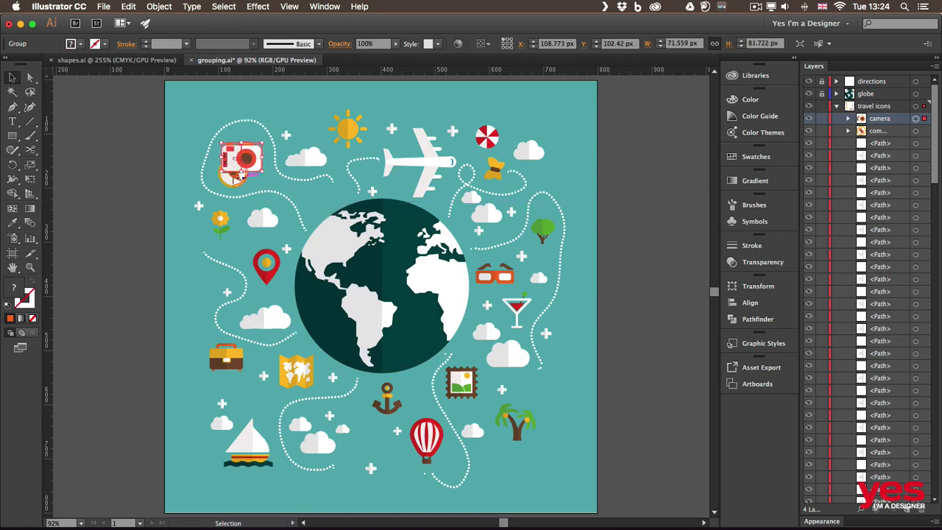
pyautogui.click(217, 186)
pyautogui.moveTo(231, 180); pyautogui.dragTo(312, 207)
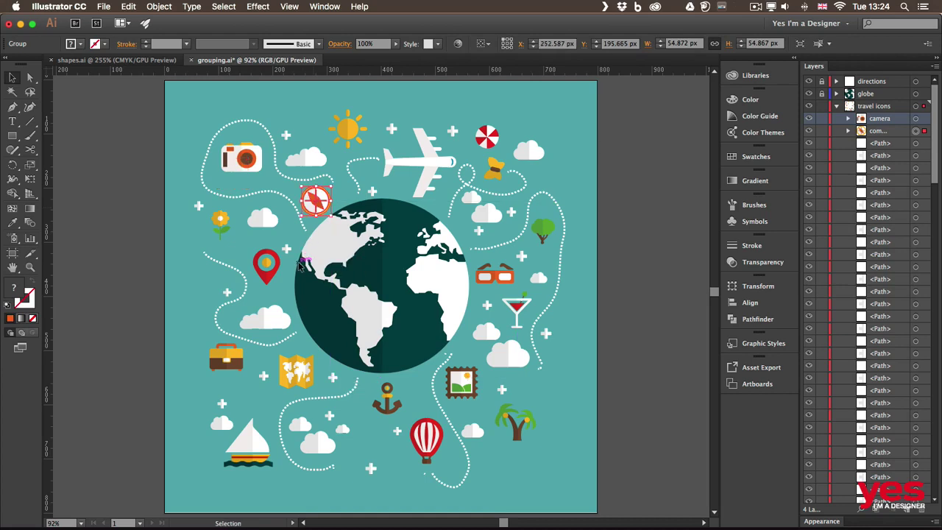